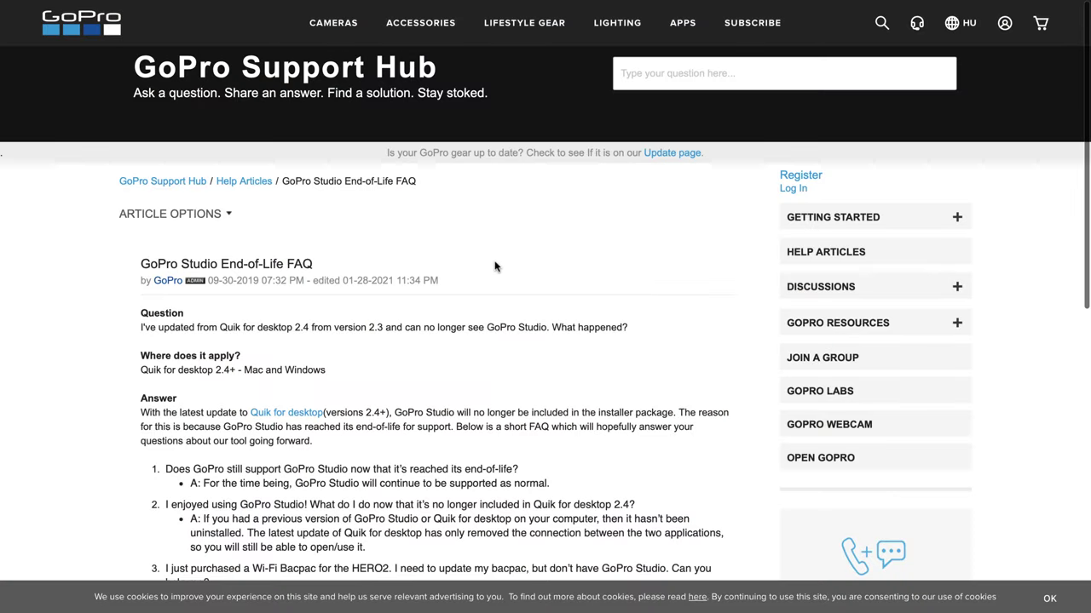
Open the Video Editor Free download page from the website's Products menu
scroll(494, 267, down, 4)
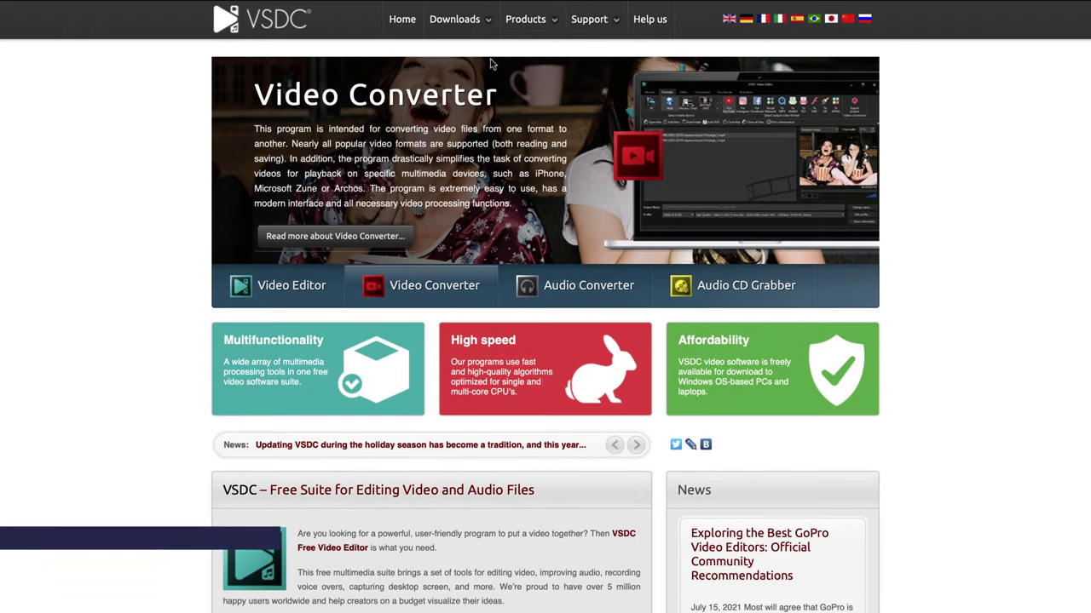
mouse_move(526, 18)
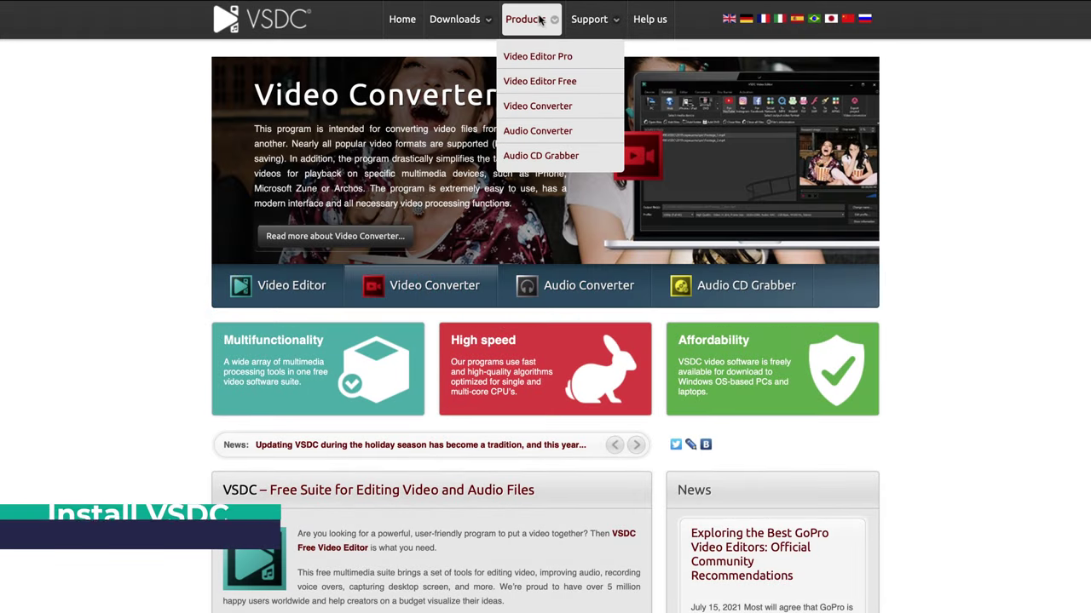
click(555, 82)
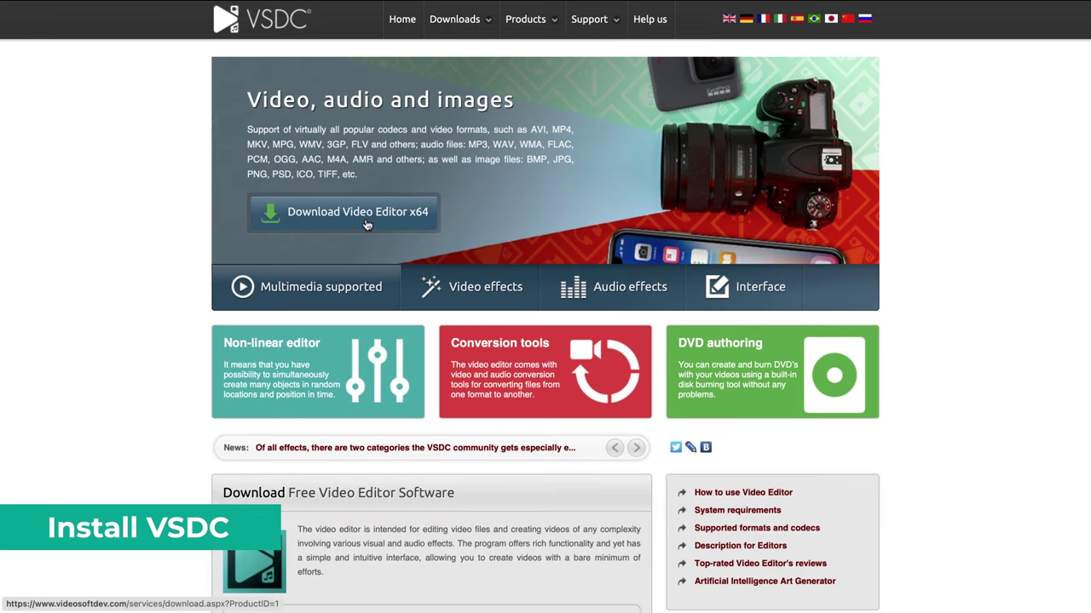
Go to the Video Editor Pro product page via Products and scroll through it
mouse_move(524, 30)
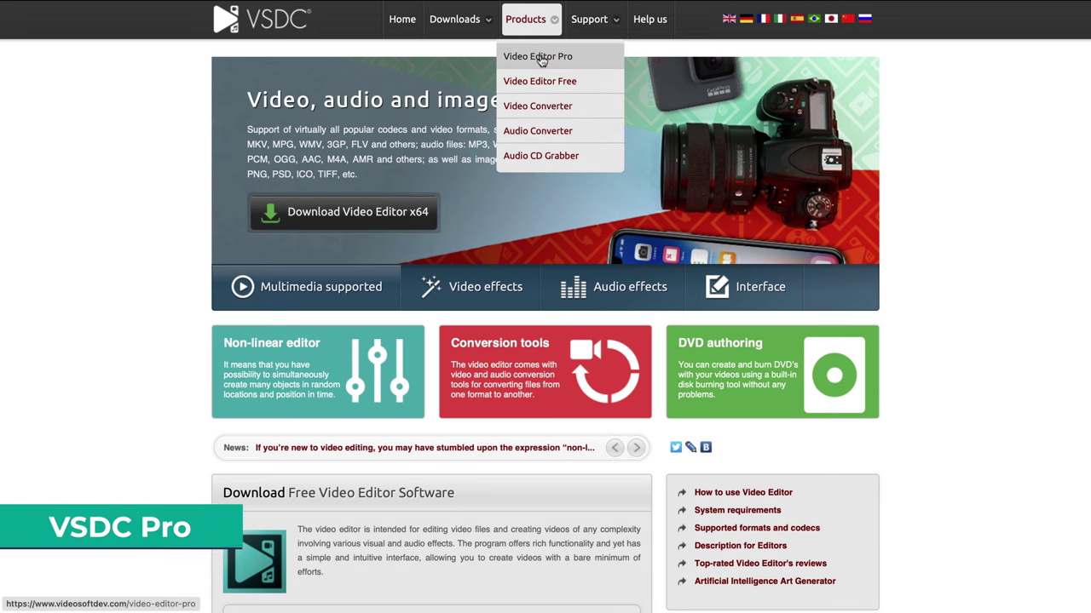
click(539, 59)
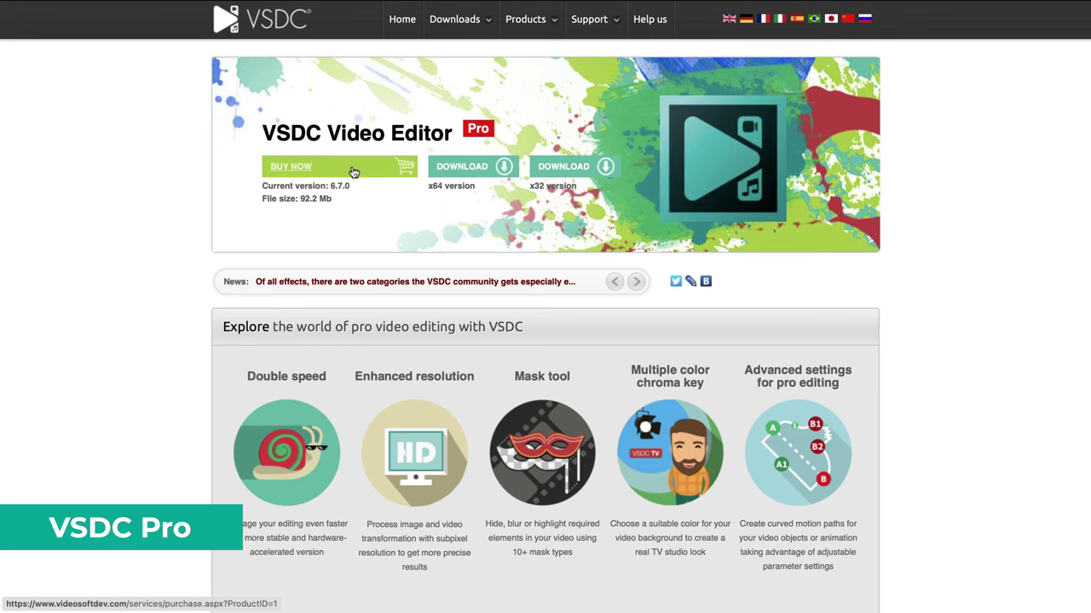
scroll(383, 230, down, 1)
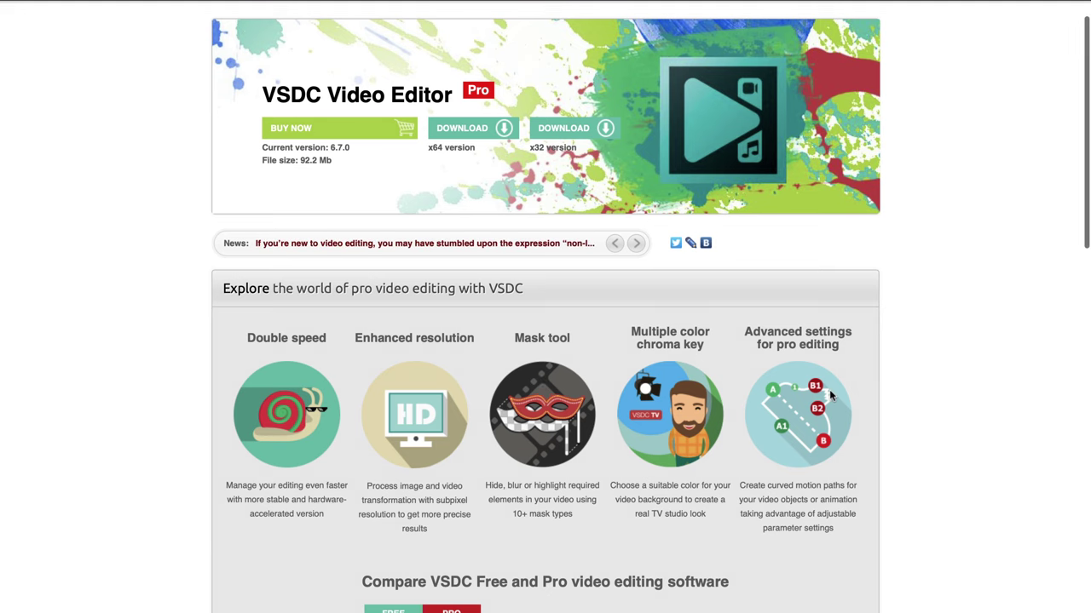
scroll(800, 392, down, 1)
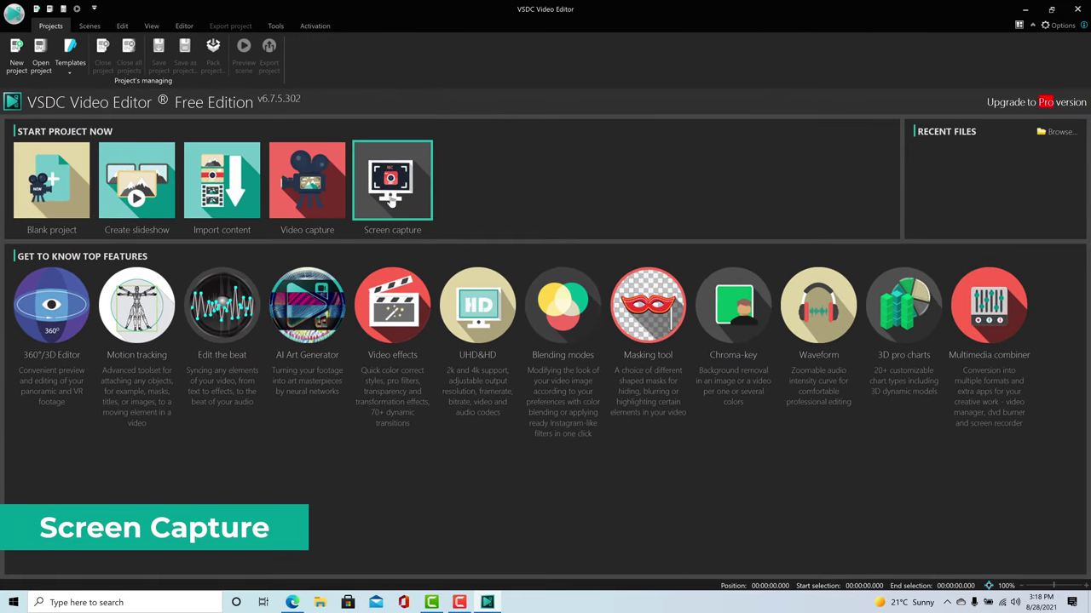
In the screen recorder, check video and audio sources, then keep the WMV9, WMA 30 fps format
click(389, 177)
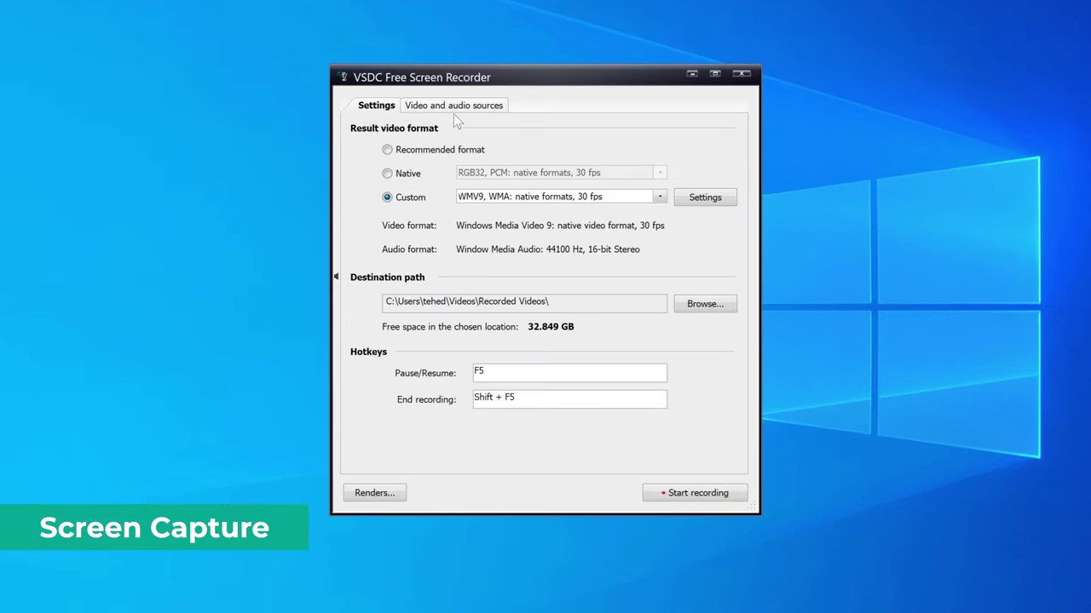
click(458, 110)
click(372, 106)
click(560, 199)
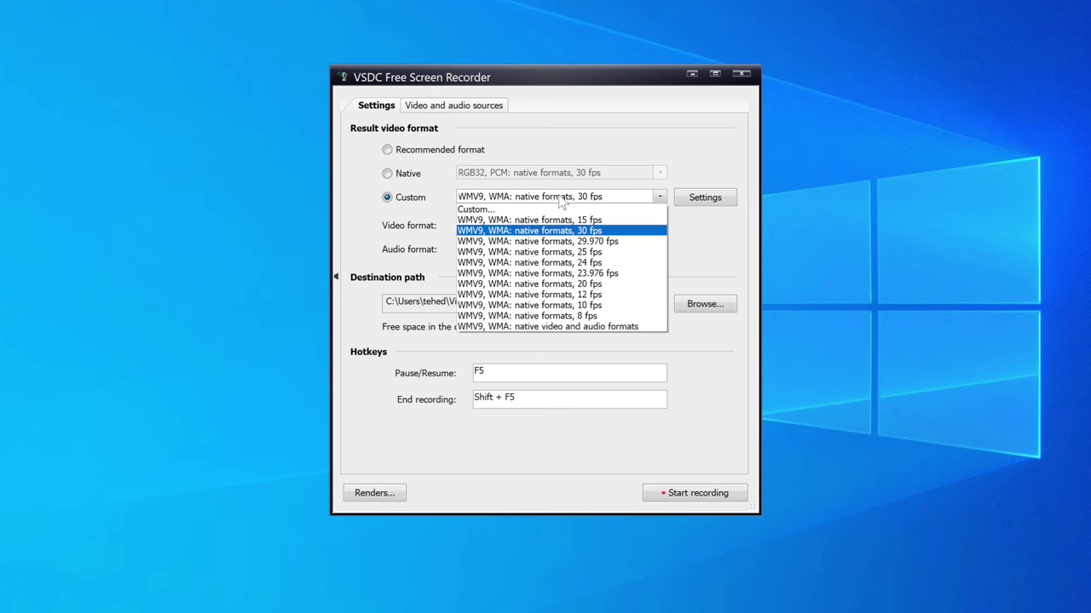
click(608, 232)
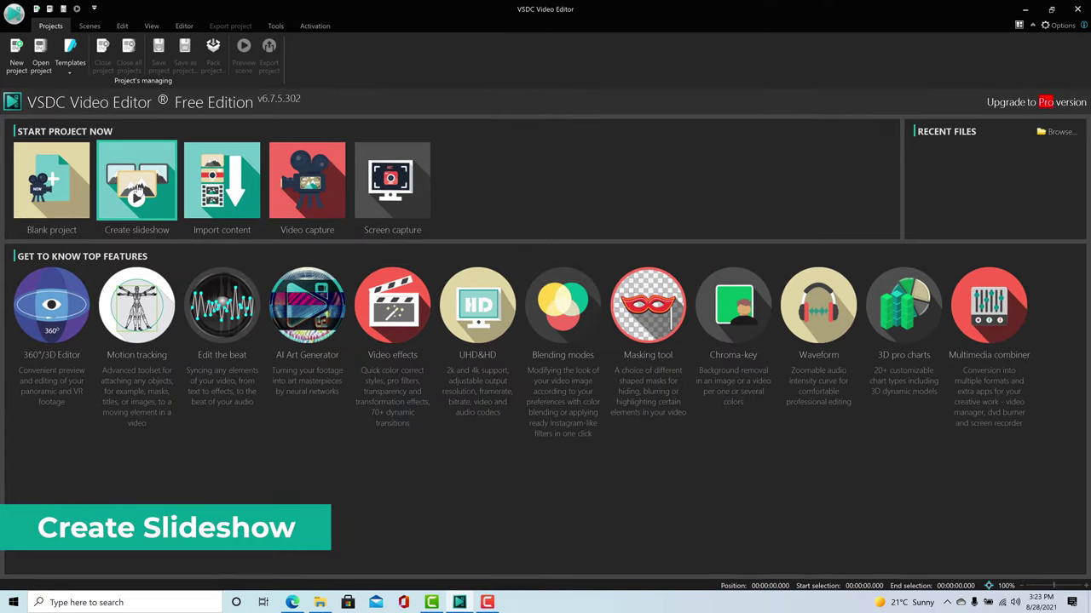
Build a slideshow with default settings, Right to left transitions, and the bee, ocean and cat photos
click(137, 186)
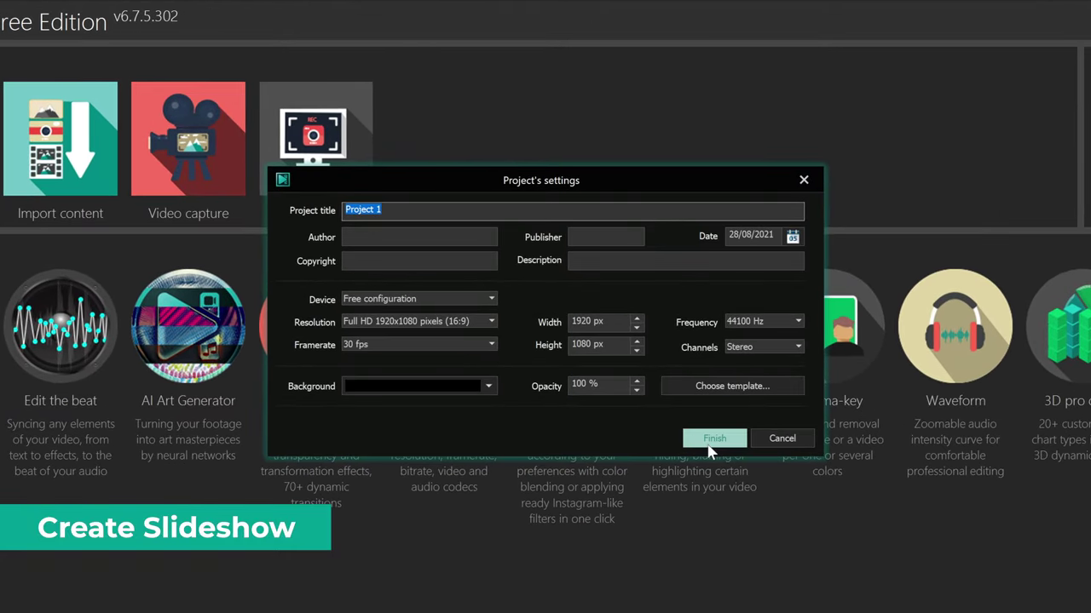
click(707, 439)
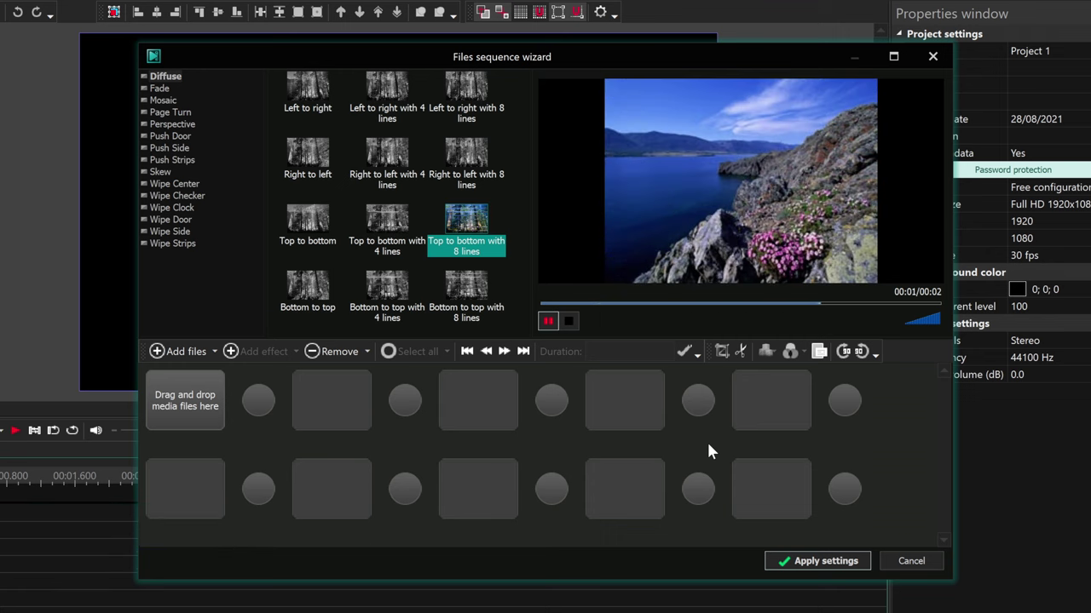
click(388, 234)
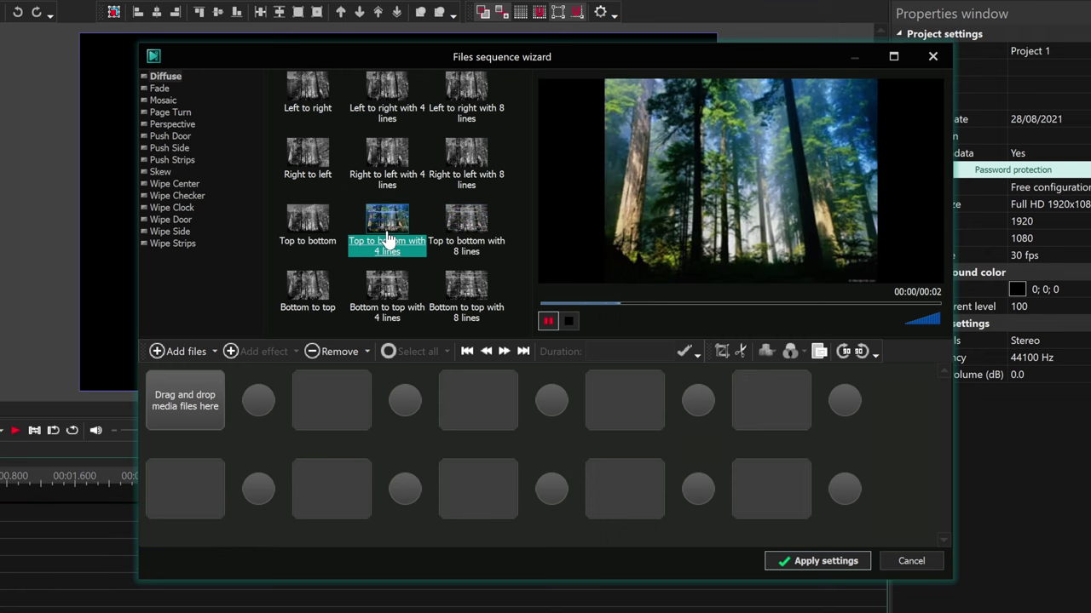
click(314, 171)
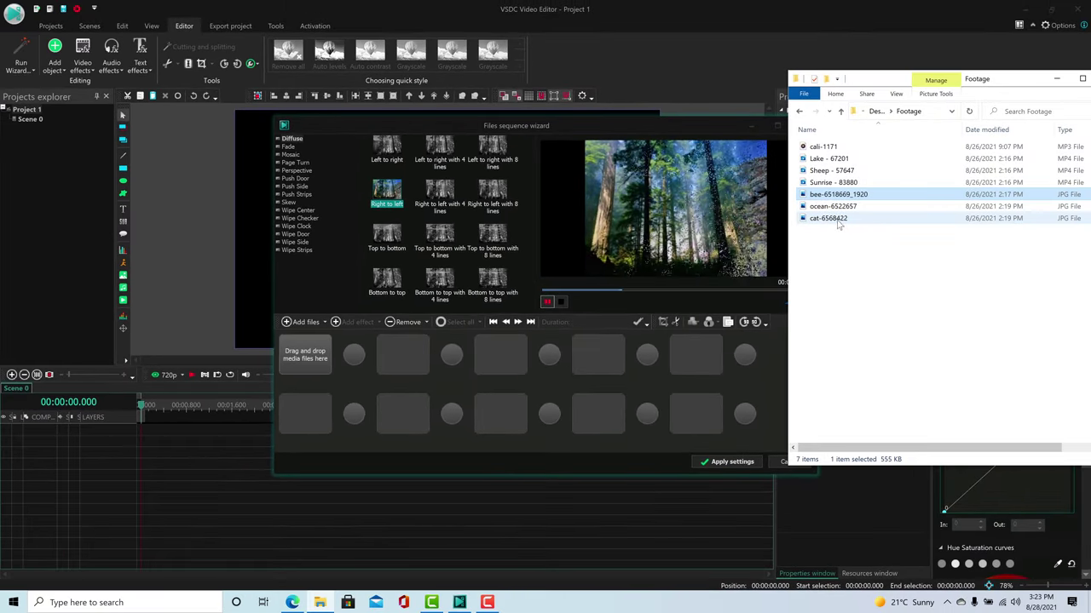
drag(852, 234, 395, 362)
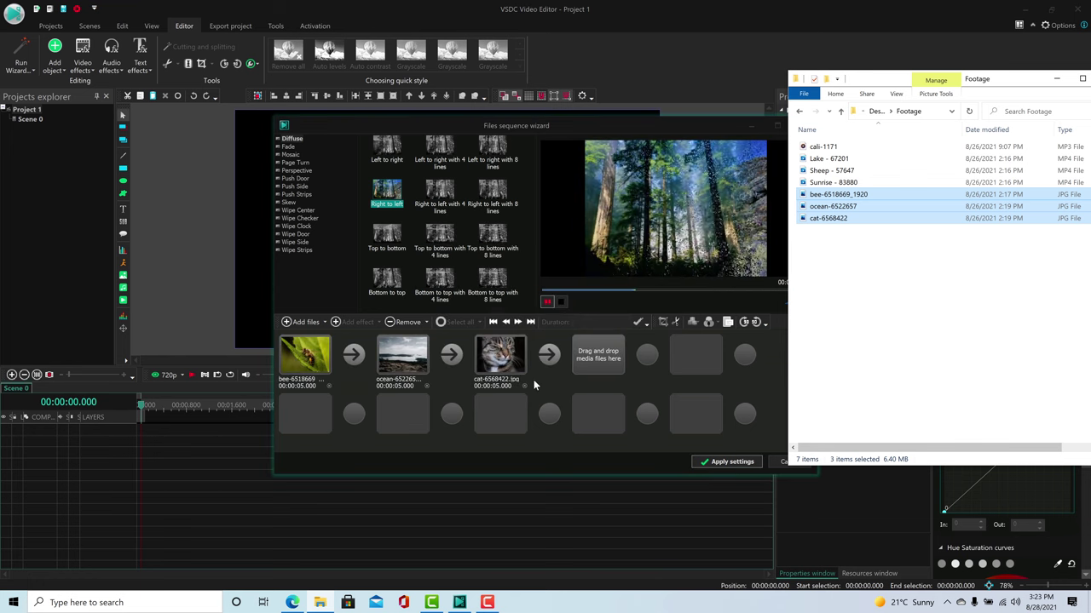
click(544, 382)
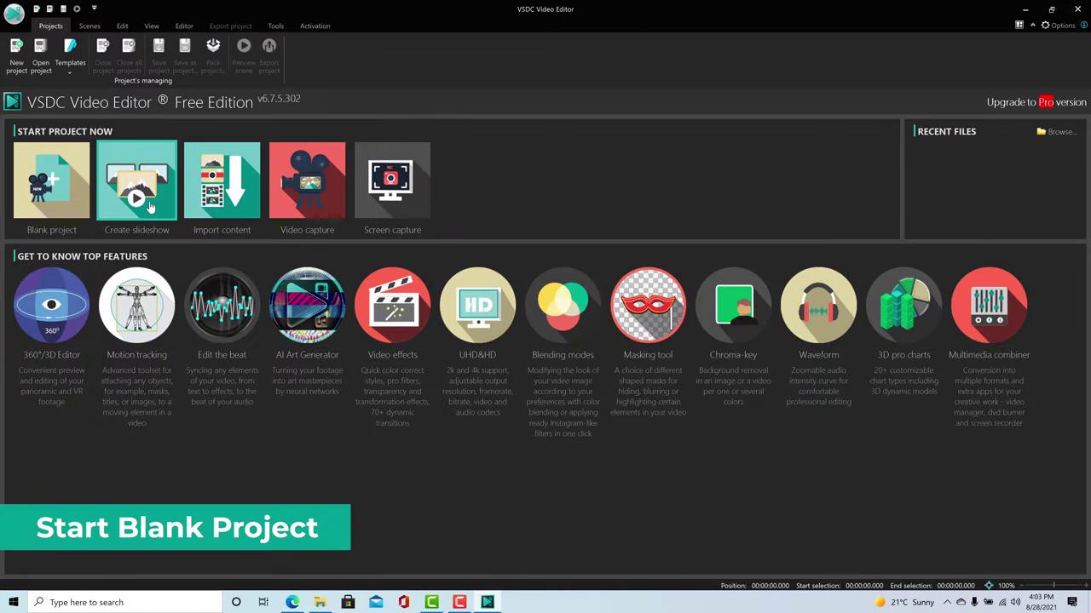
Create a blank project titled 'Title' with Ultra HD 4K 3840x2160 resolution at 30 fps
click(42, 194)
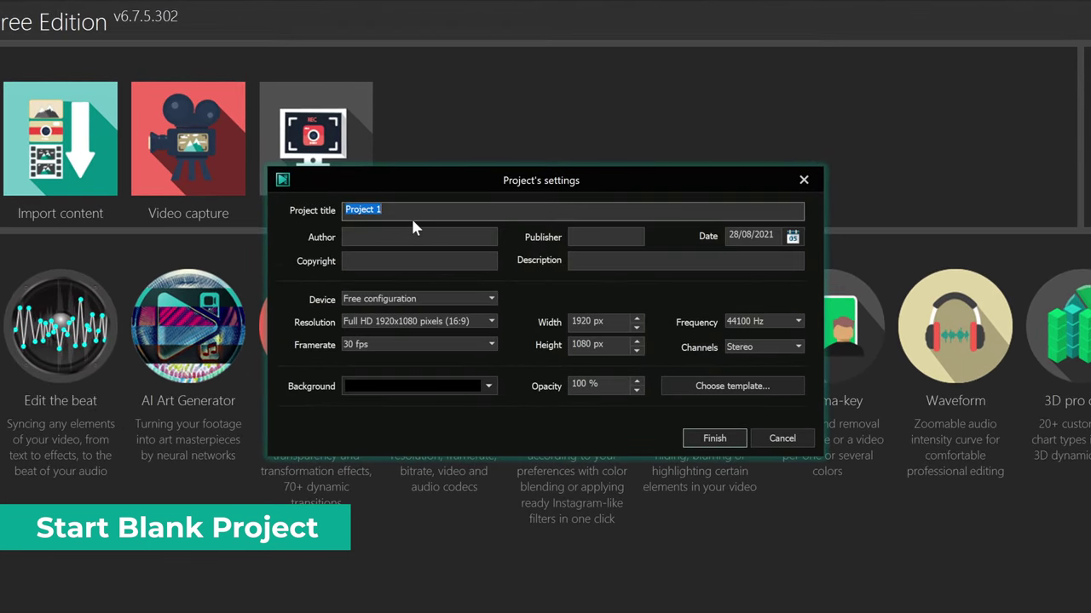
text(Title)
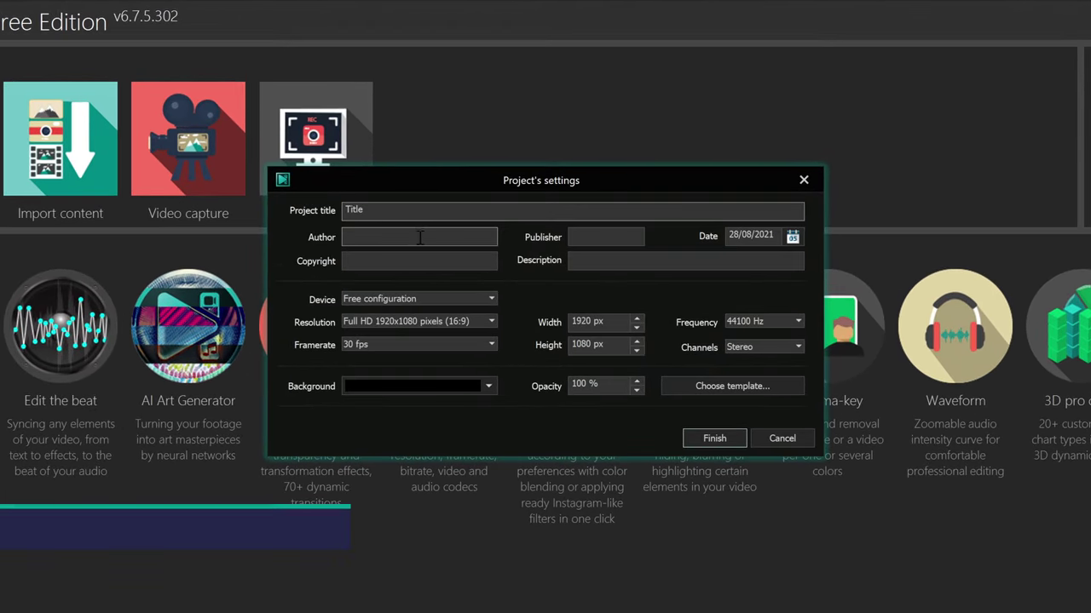
click(486, 321)
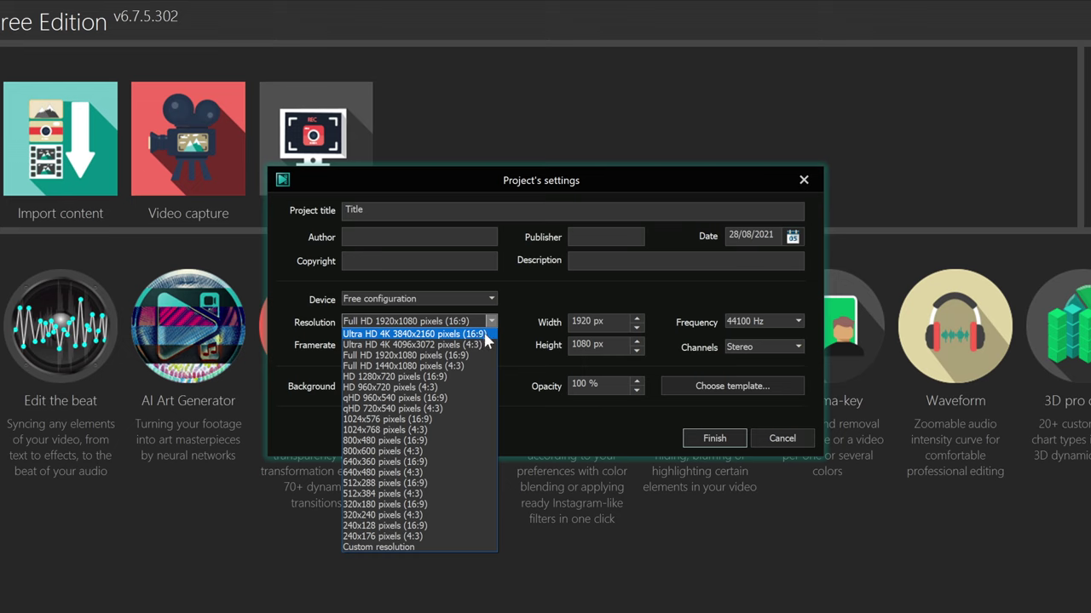
click(487, 338)
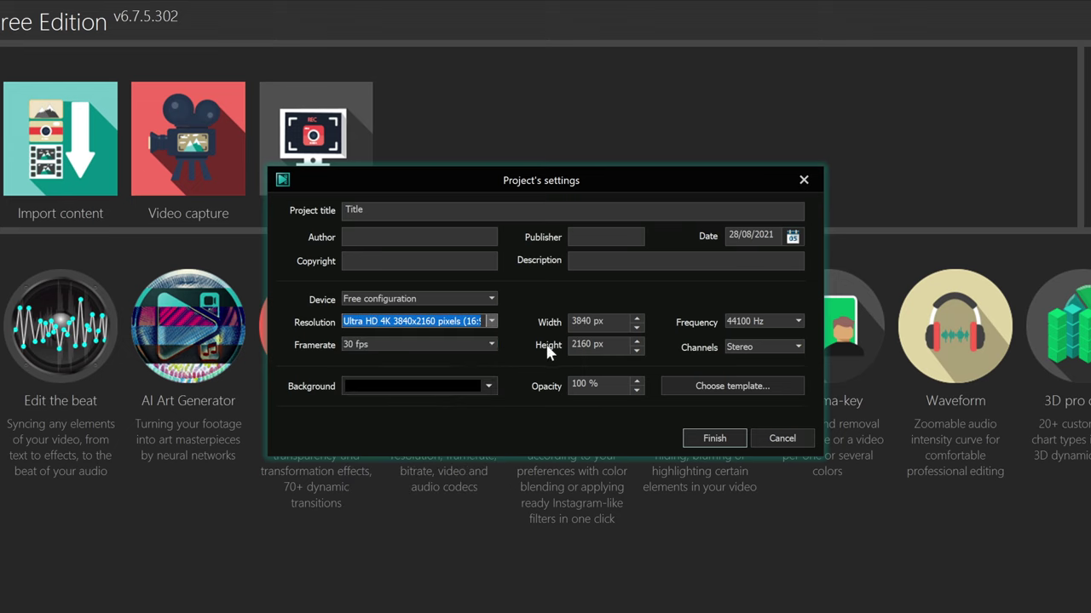
click(481, 345)
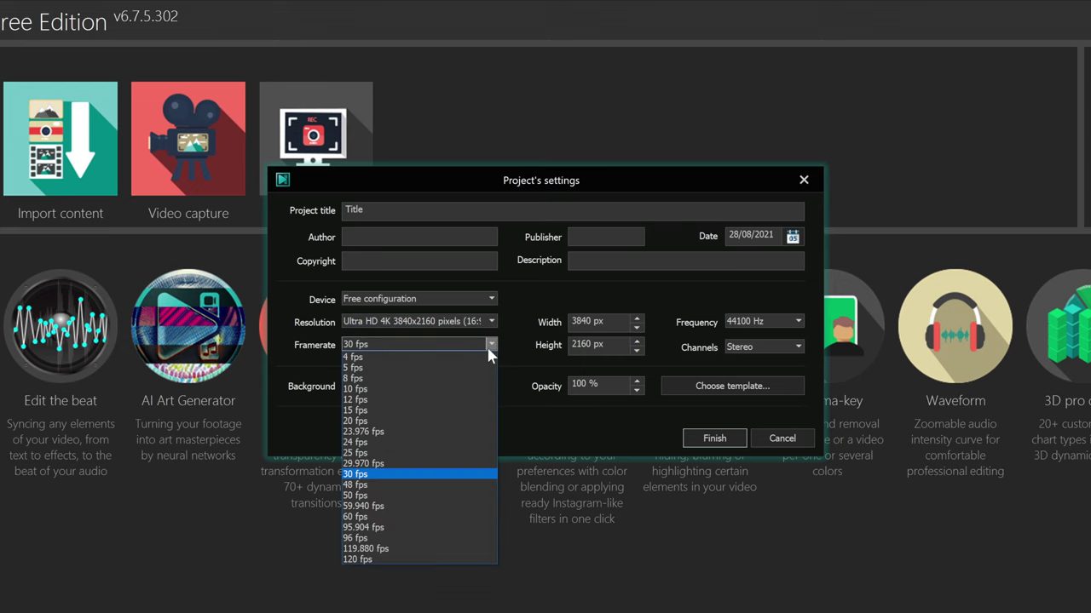
click(400, 475)
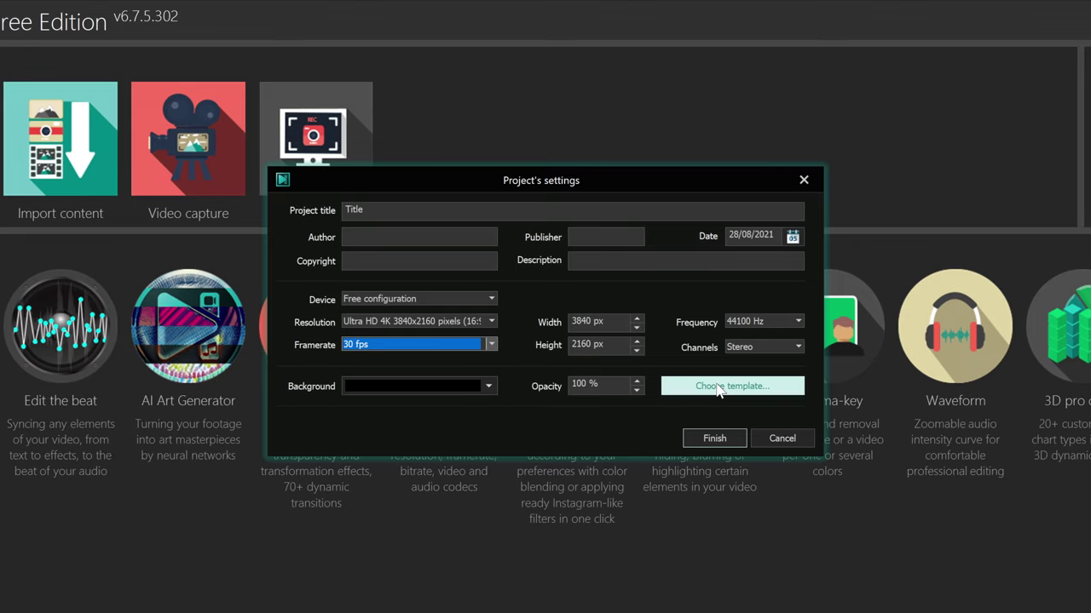
click(711, 440)
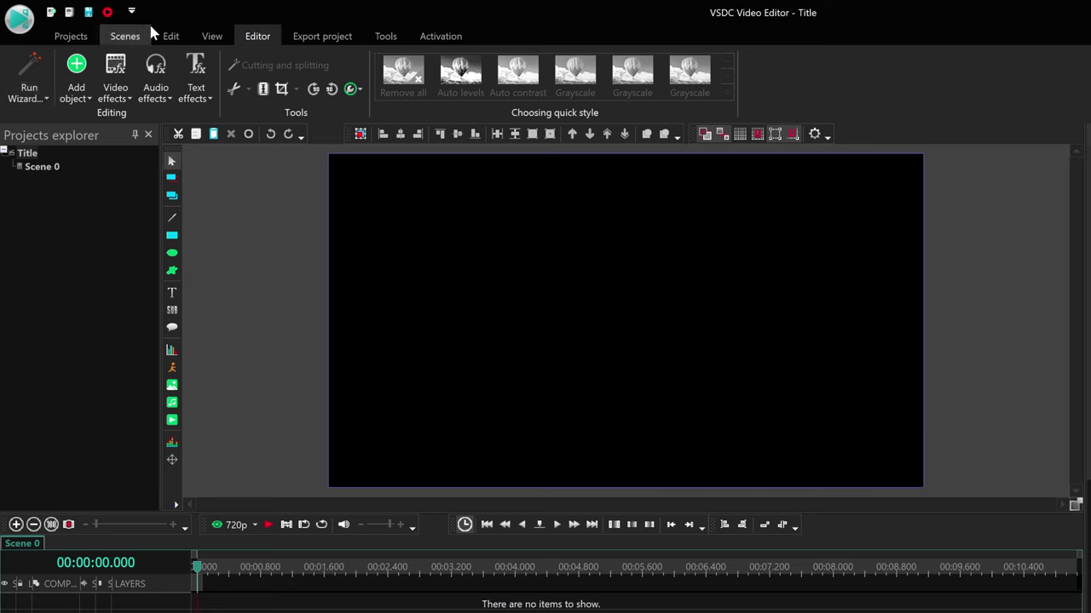
Look through the Projects, Scenes and Edit tabs, then select Scene 0 under the Title project
click(72, 36)
click(128, 38)
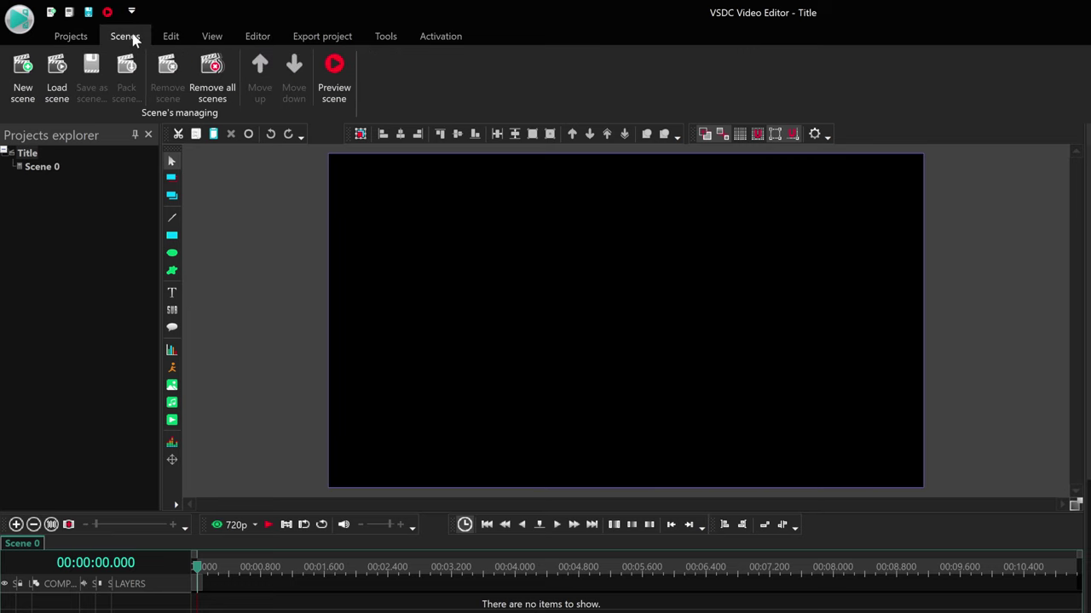
click(171, 38)
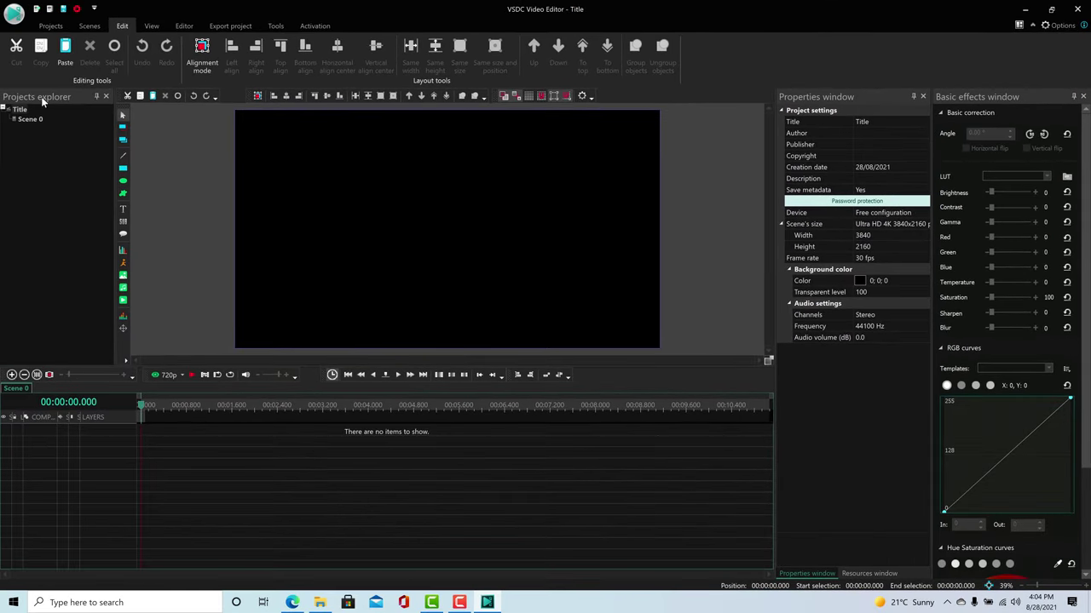
click(41, 96)
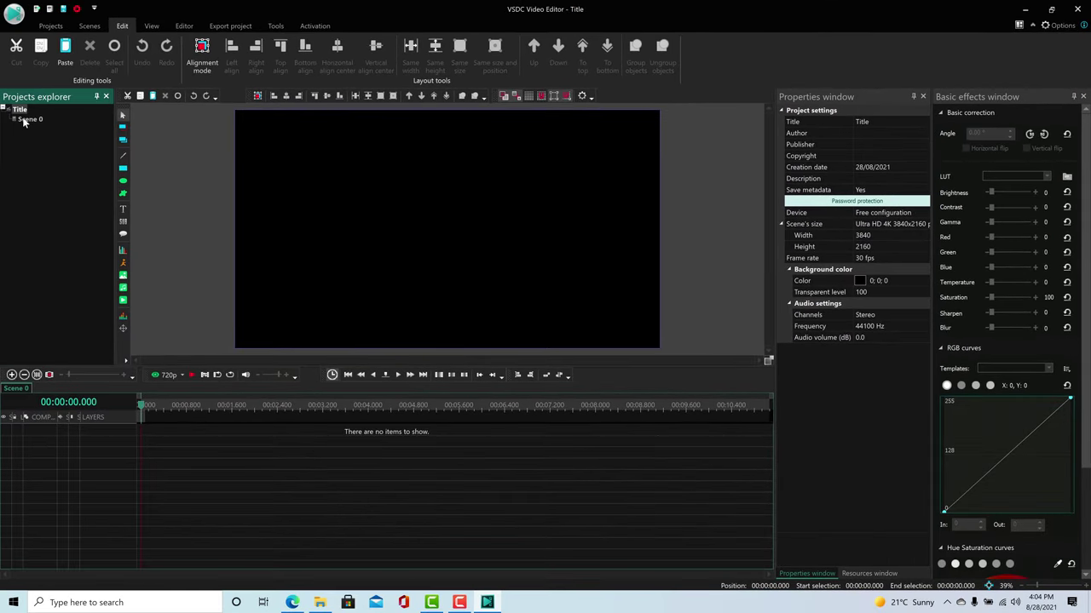
click(29, 120)
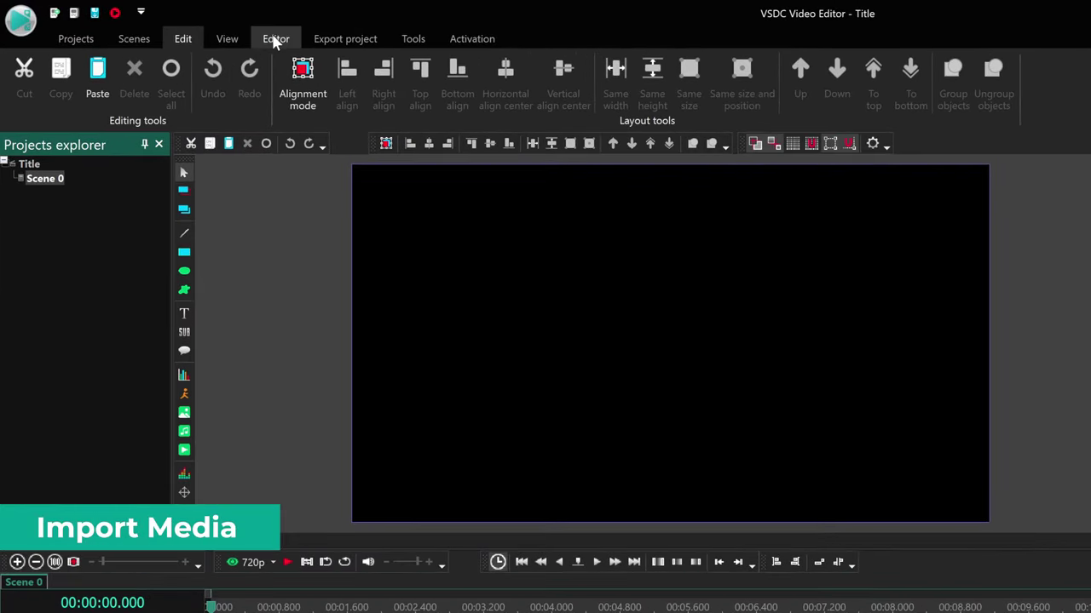
Import the Lake, Sheep and Sunrise MP4 files from Explorer and drop them onto Layer 1
click(275, 39)
click(85, 102)
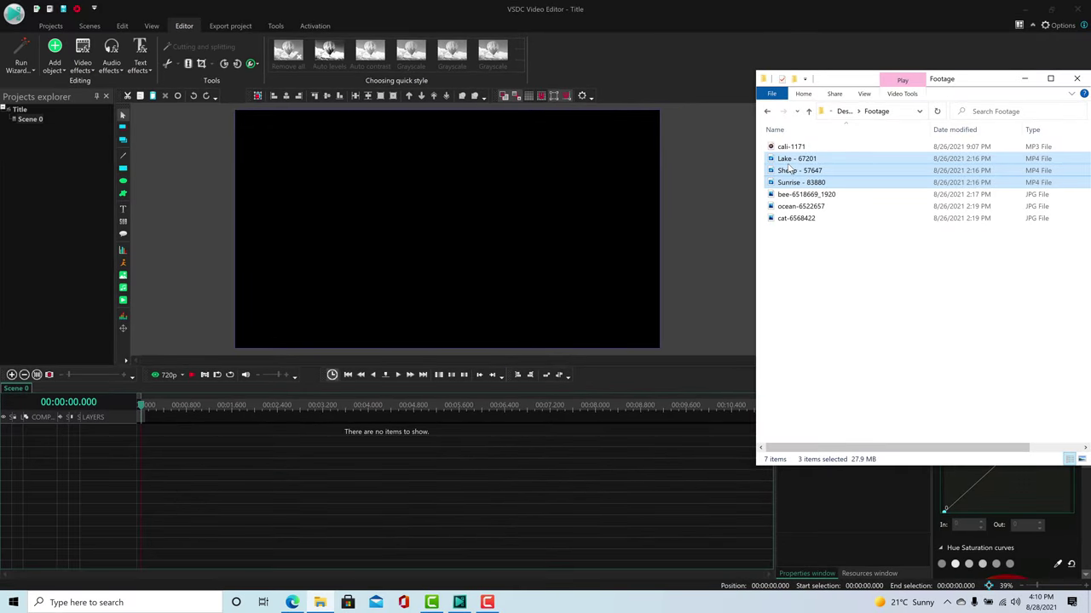
drag(789, 169, 640, 228)
drag(156, 478, 149, 473)
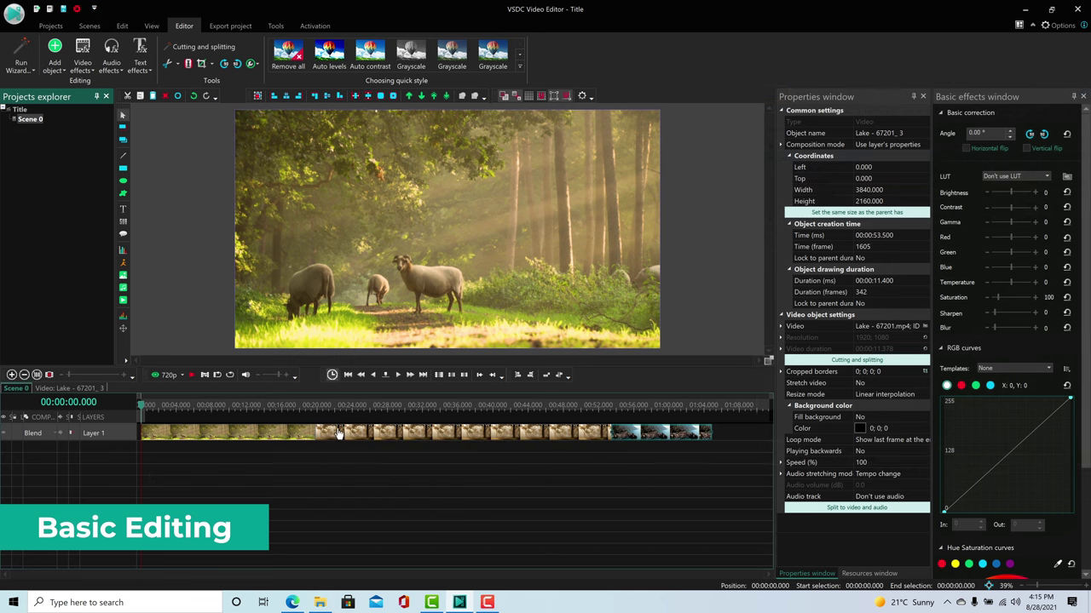
Move the Sunrise clip earlier onto Layer 2, enlarge the Layer 1 track, and zoom the timeline slightly
drag(337, 433, 236, 458)
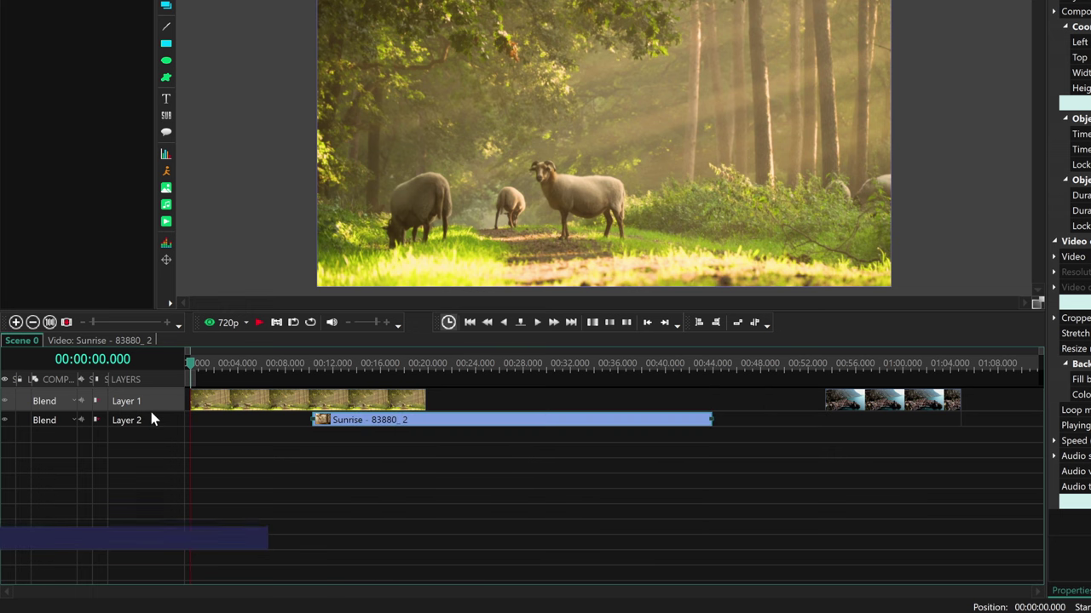
drag(151, 411, 161, 440)
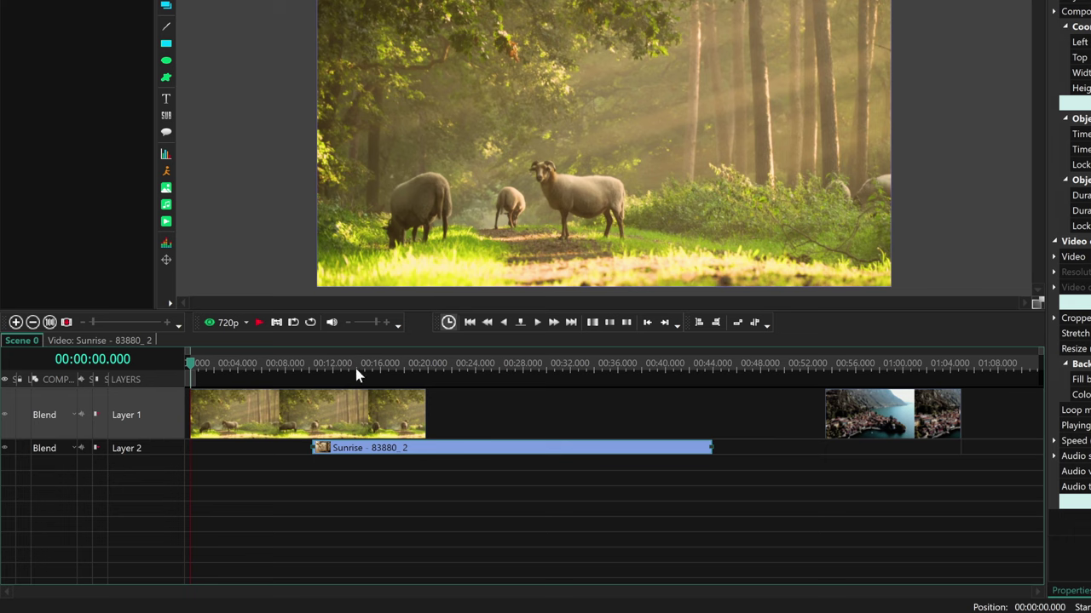
mouse_move(93, 322)
mouse_down()
mouse_move(110, 323)
mouse_move(87, 329)
mouse_up()
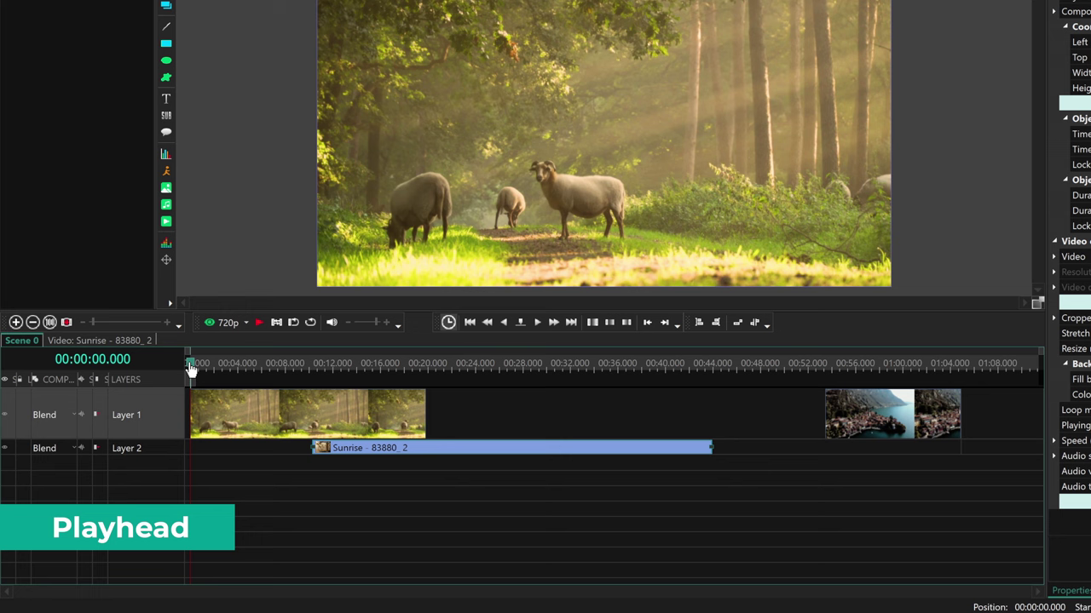
Play the project from about 00:25.566 and bring up the 720p preview-quality choices
drag(191, 368, 402, 365)
click(493, 363)
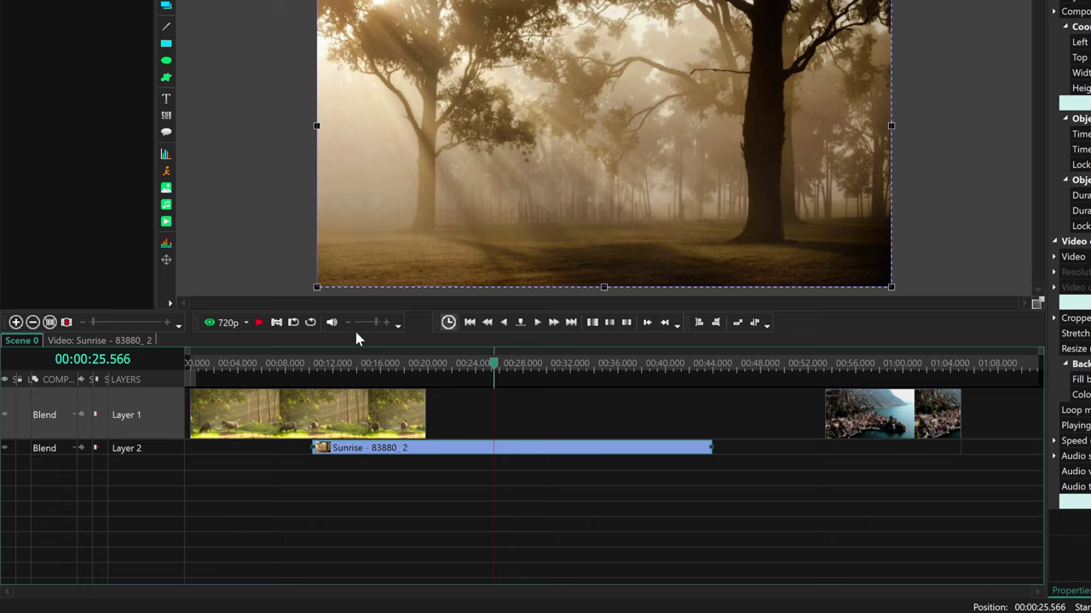
click(260, 323)
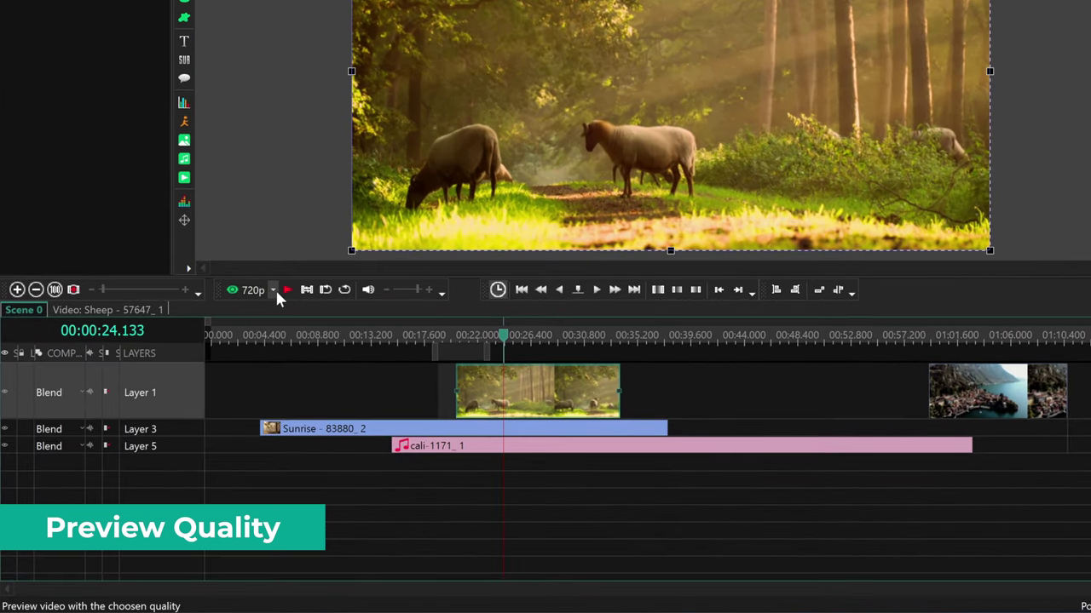
click(274, 291)
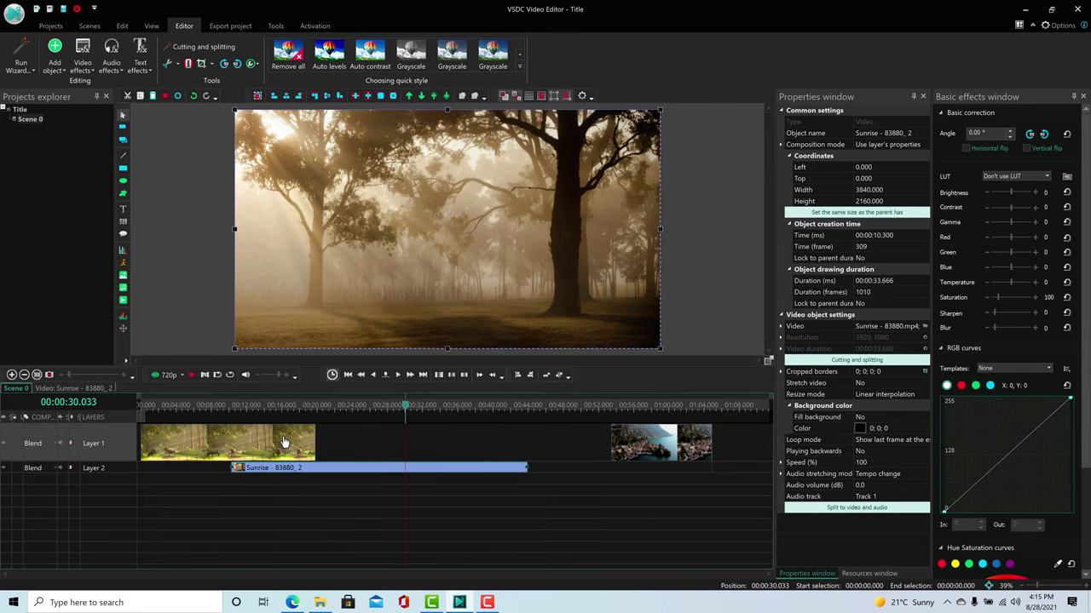
Start the Sheep clip near 20 seconds, shift Sunrise earlier, and trim Sheep's end shorter
drag(284, 442, 453, 442)
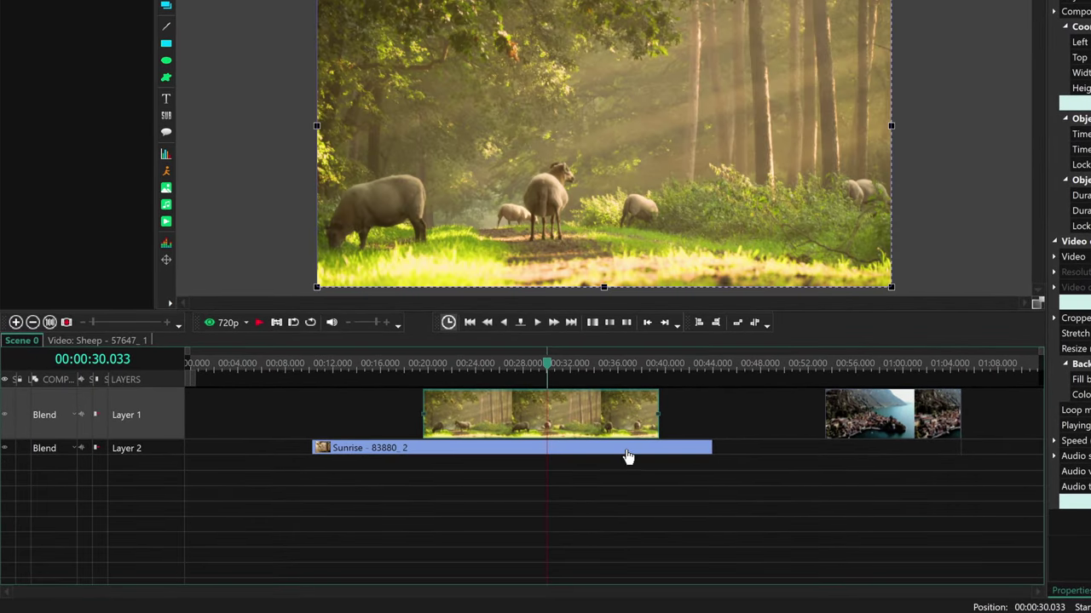
drag(627, 455, 555, 467)
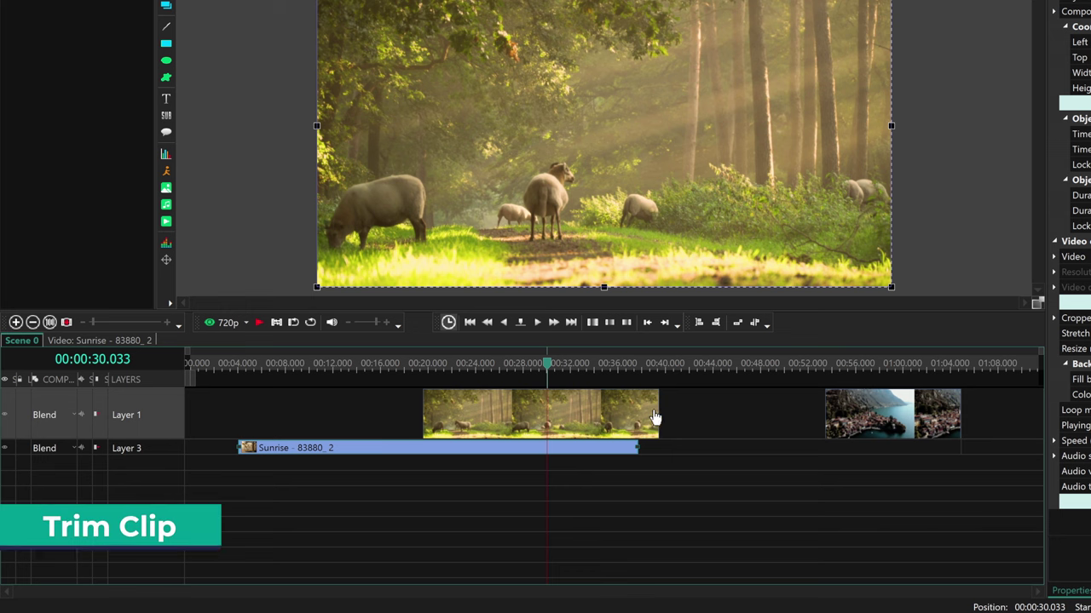
drag(656, 407, 552, 420)
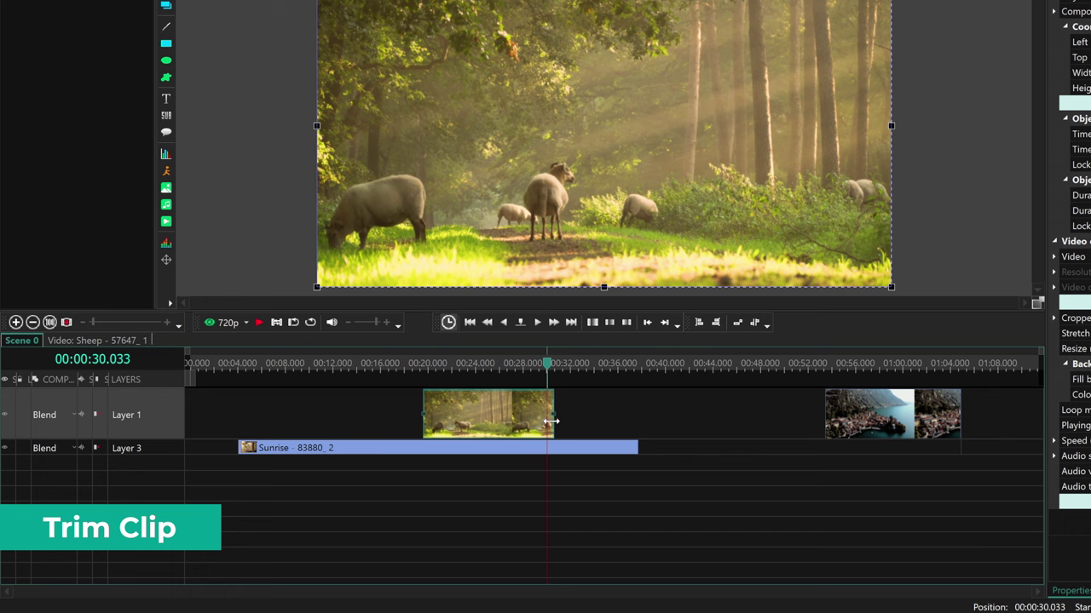
Play back the trim, restore the Sheep clip's full length, and park the playhead near 40.8 seconds
key(space)
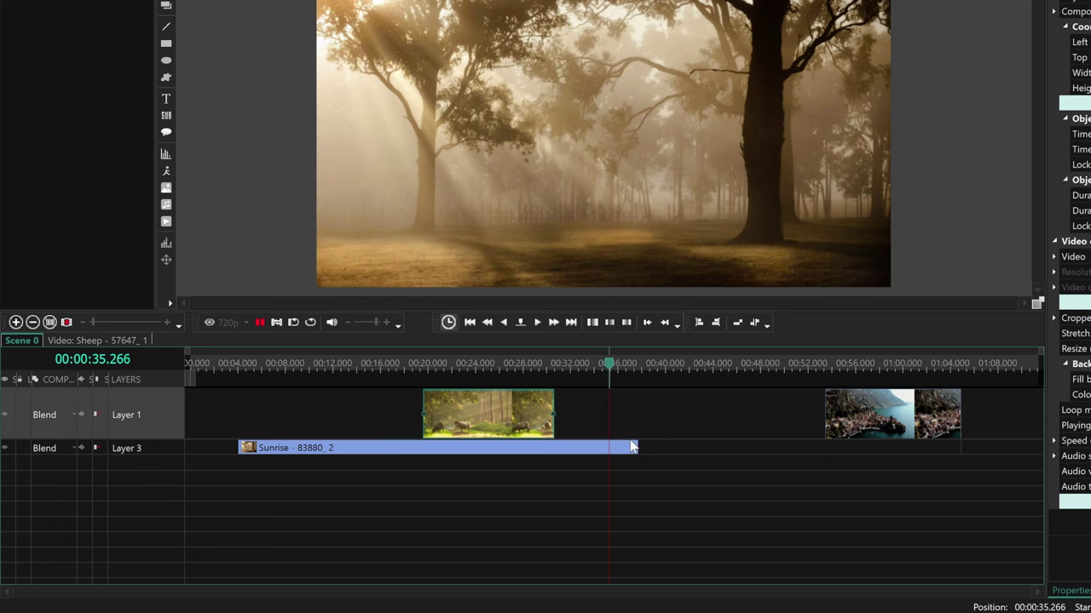
key(space)
drag(552, 415, 799, 416)
click(671, 364)
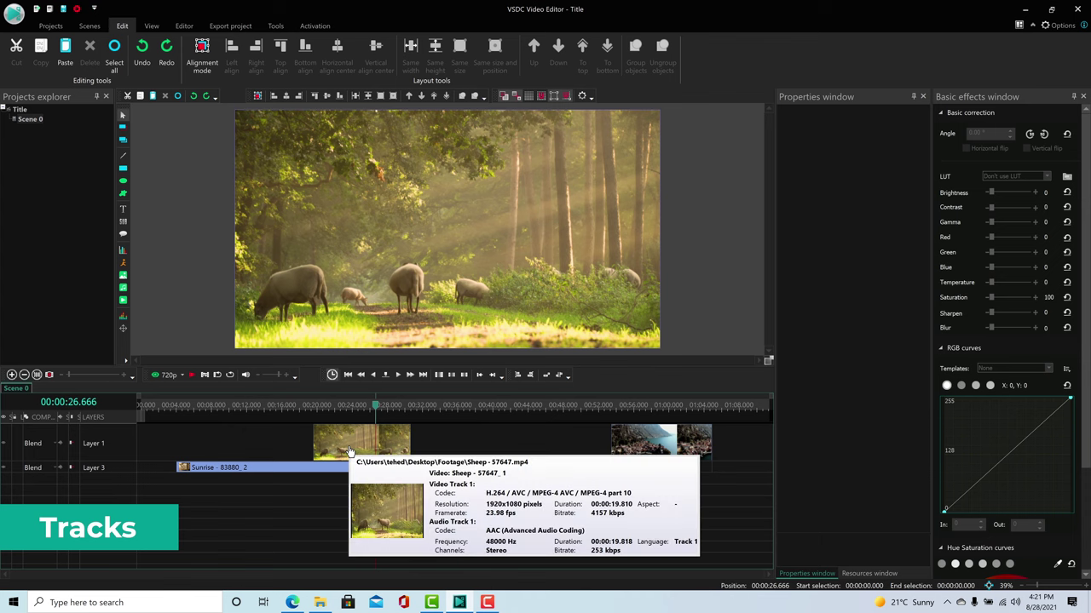
Shrink the sheep video to an inset and reorder its layer back above Sunrise using Up/Down
click(299, 287)
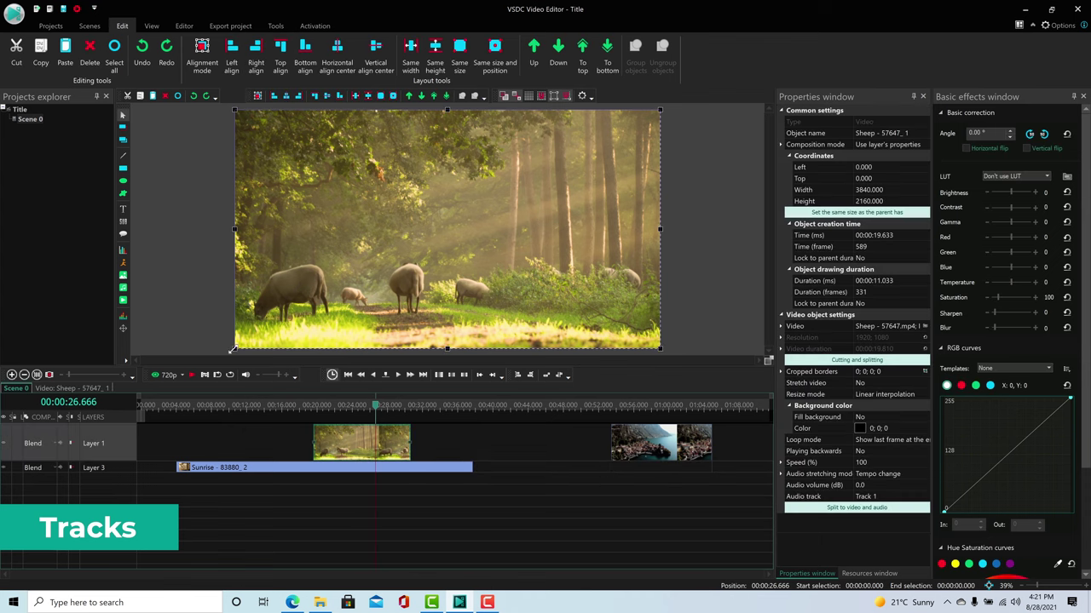
drag(232, 350, 400, 243)
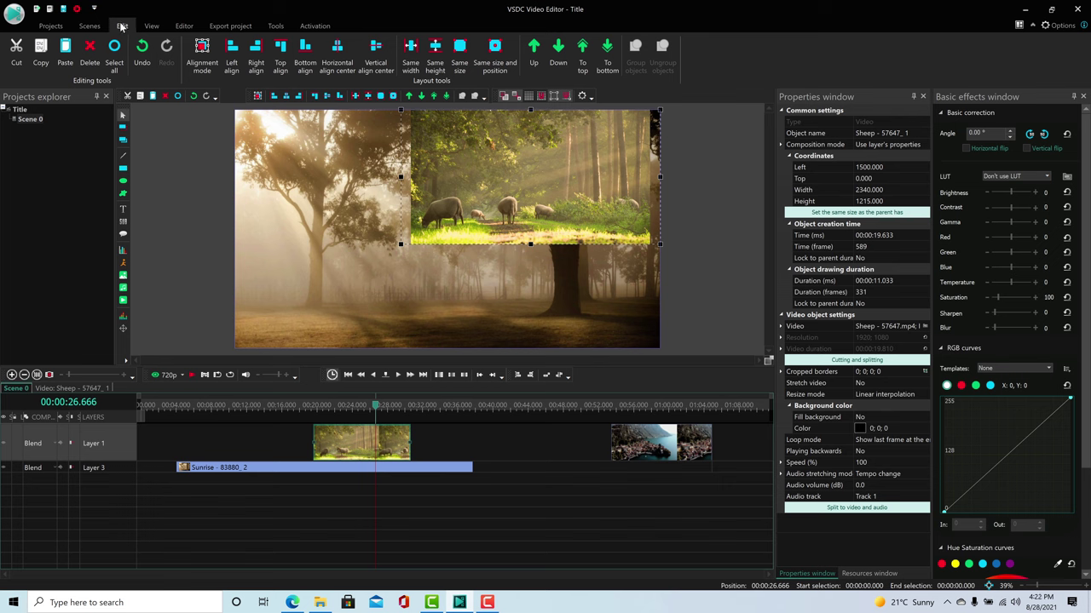
click(528, 55)
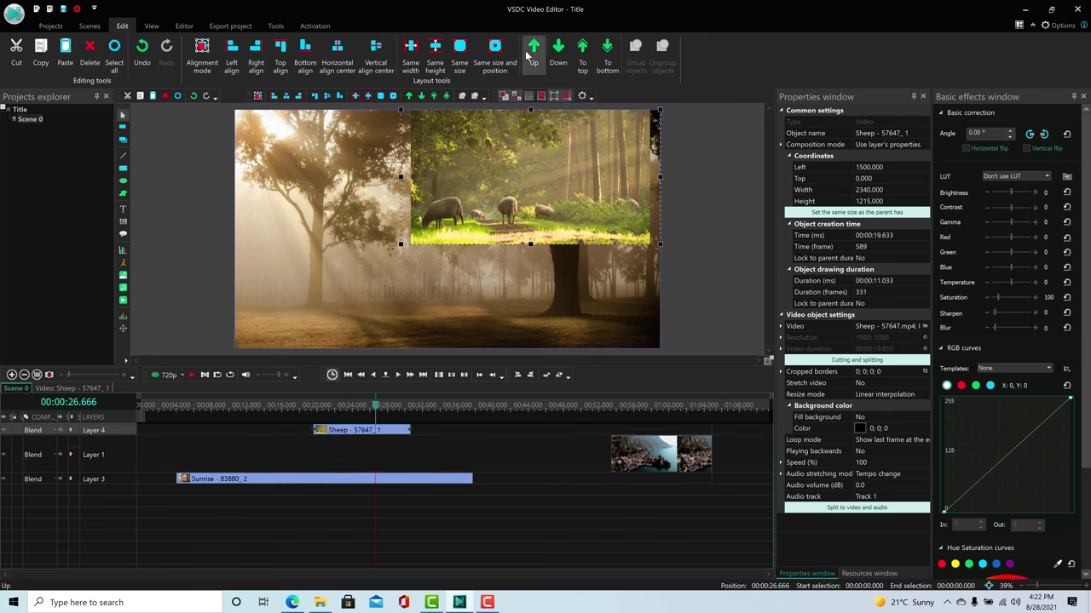
click(559, 54)
click(559, 54)
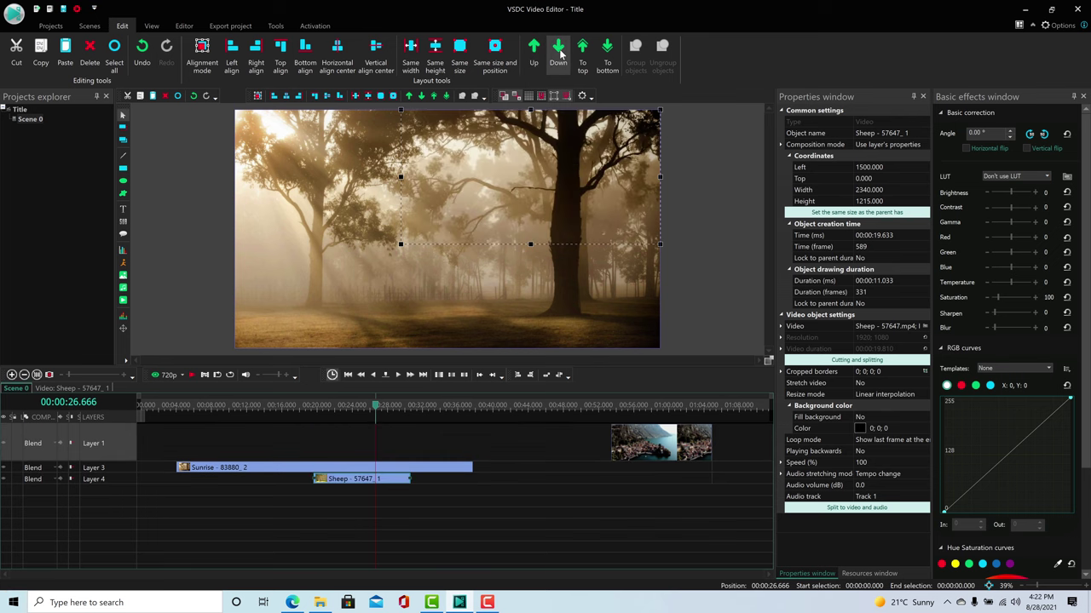
click(534, 53)
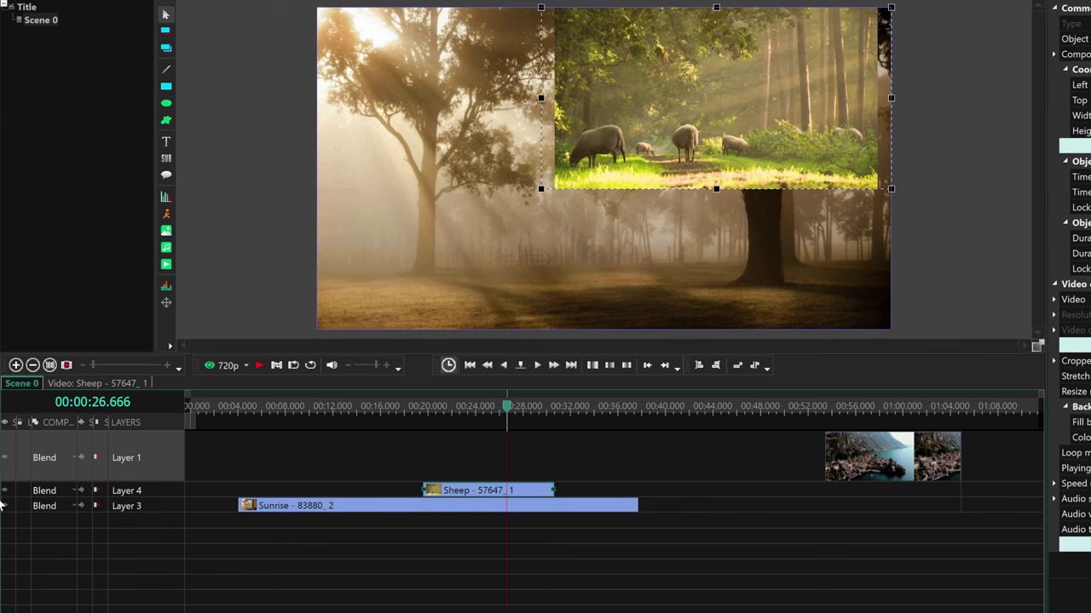
Toggle the sheep layer's visibility off and on, then lock the layer
click(7, 493)
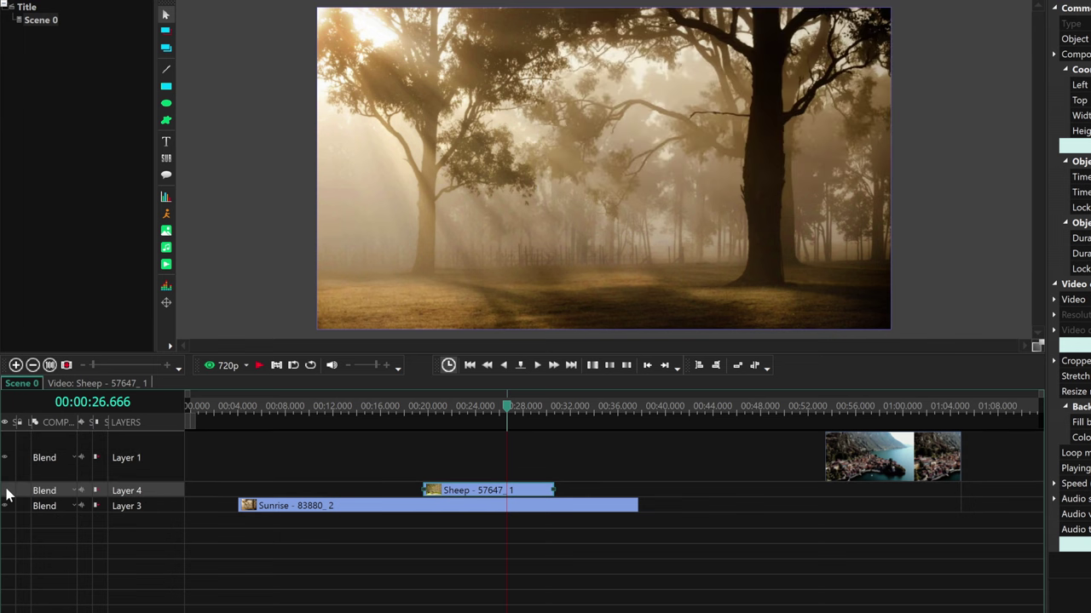
click(7, 493)
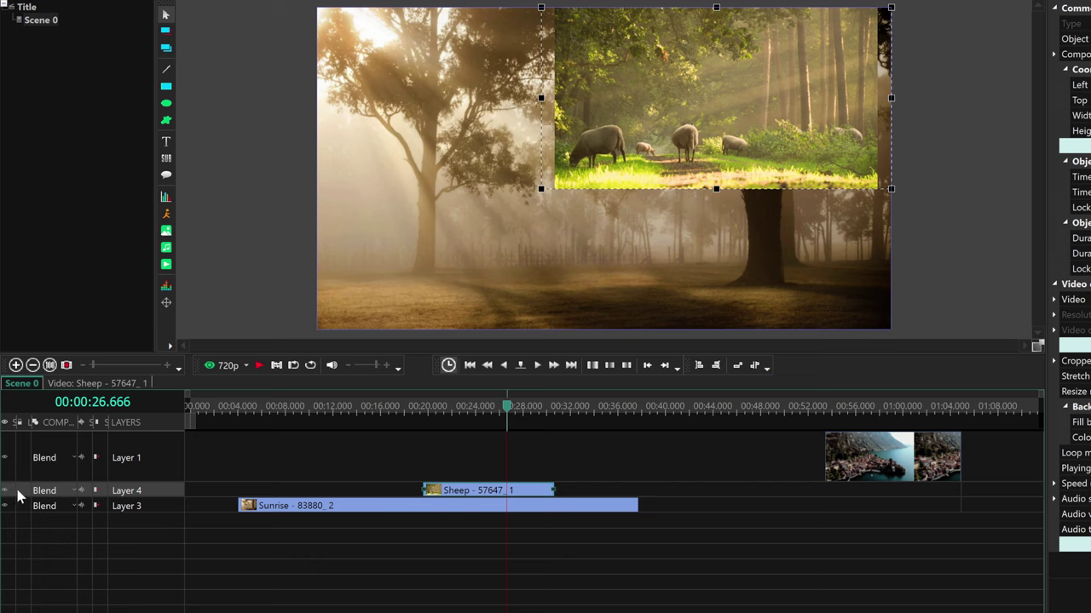
click(21, 491)
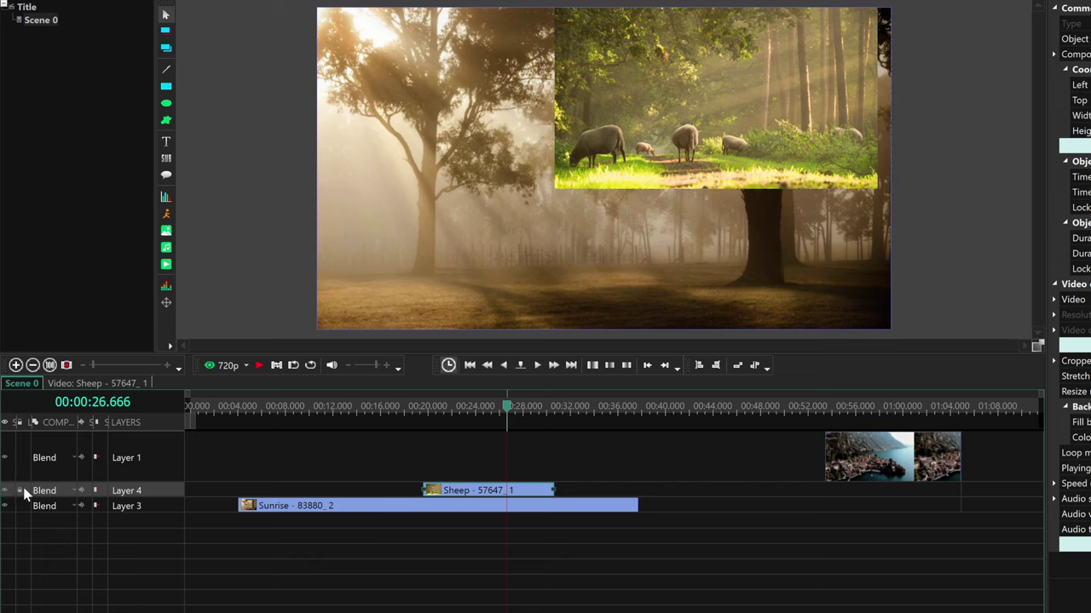
Move the Sunrise background, then undo both position changes with Ctrl+Z
click(650, 168)
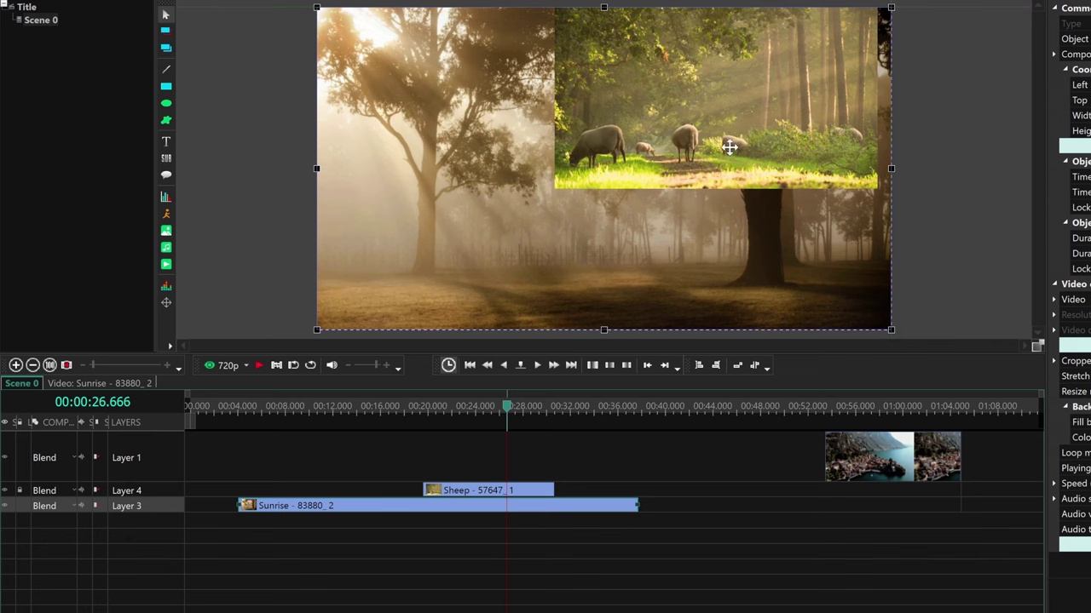
drag(729, 149, 669, 102)
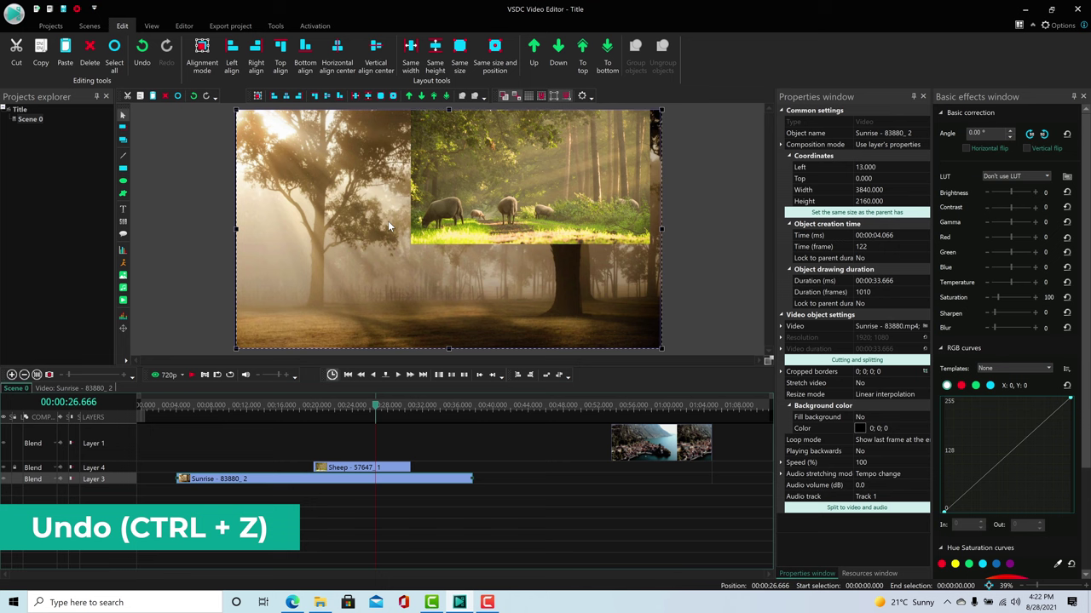
key(ctrl+z)
key(ctrl+z)
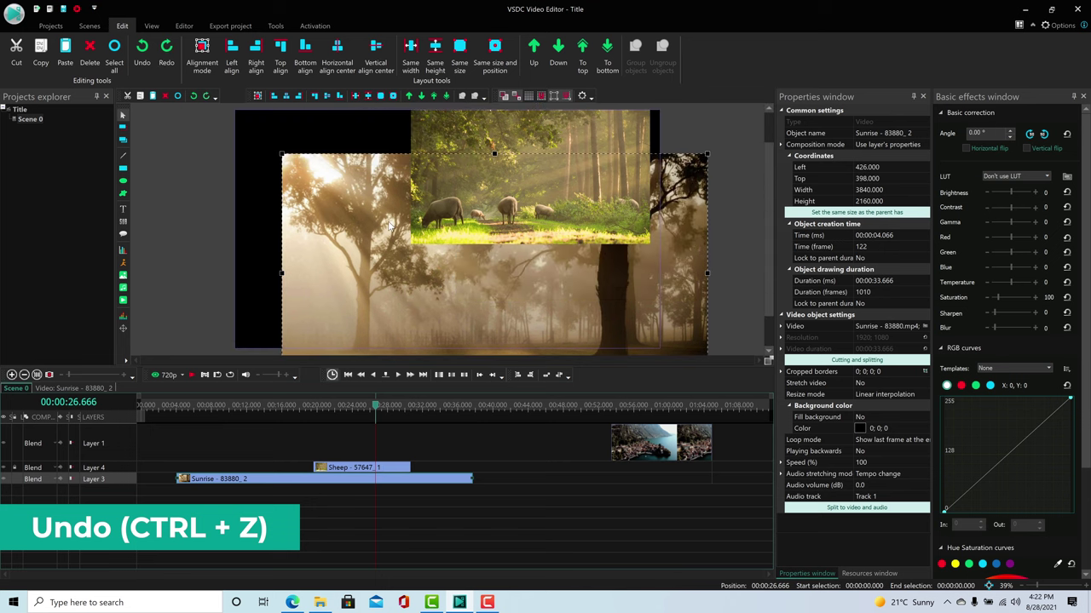
key(ctrl+z)
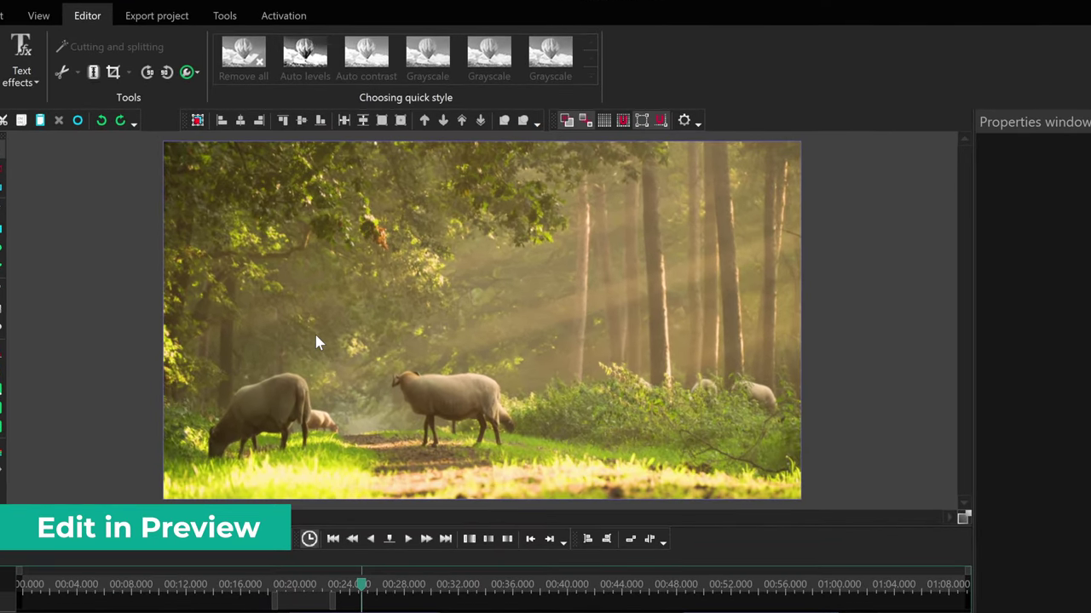
Resize the sheep video into an unrotated 2378x1005 inset at 900,1200, lower center
click(315, 342)
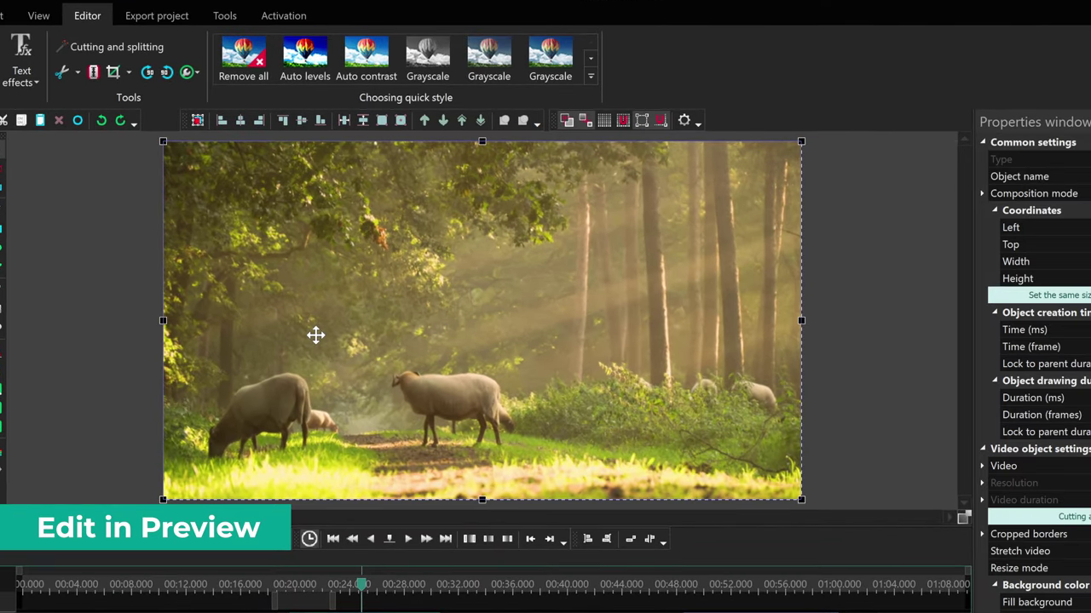
drag(310, 340, 492, 334)
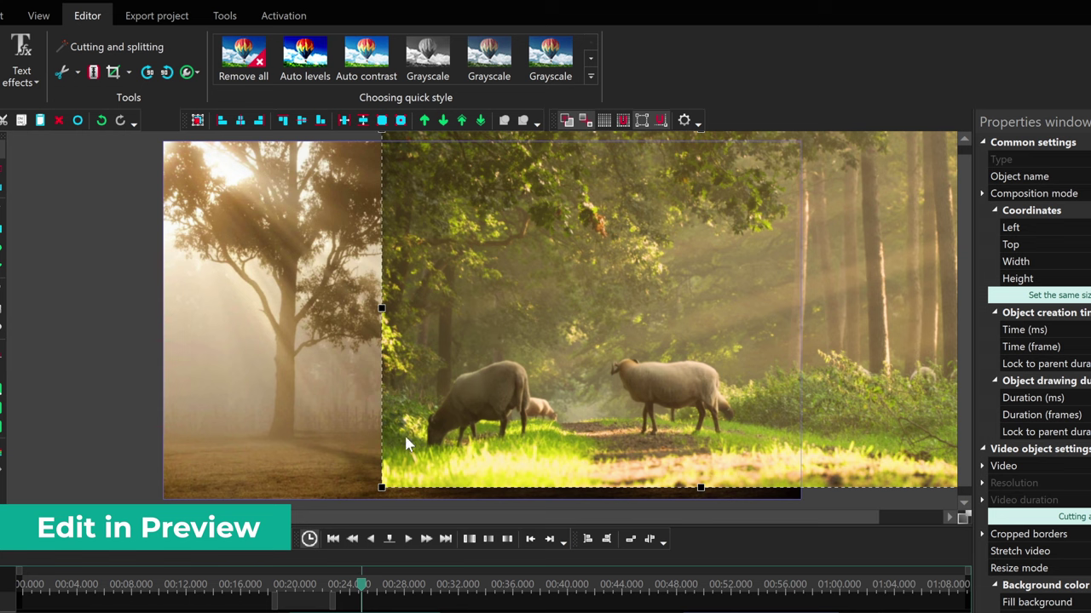
drag(382, 487, 620, 299)
drag(720, 271, 413, 483)
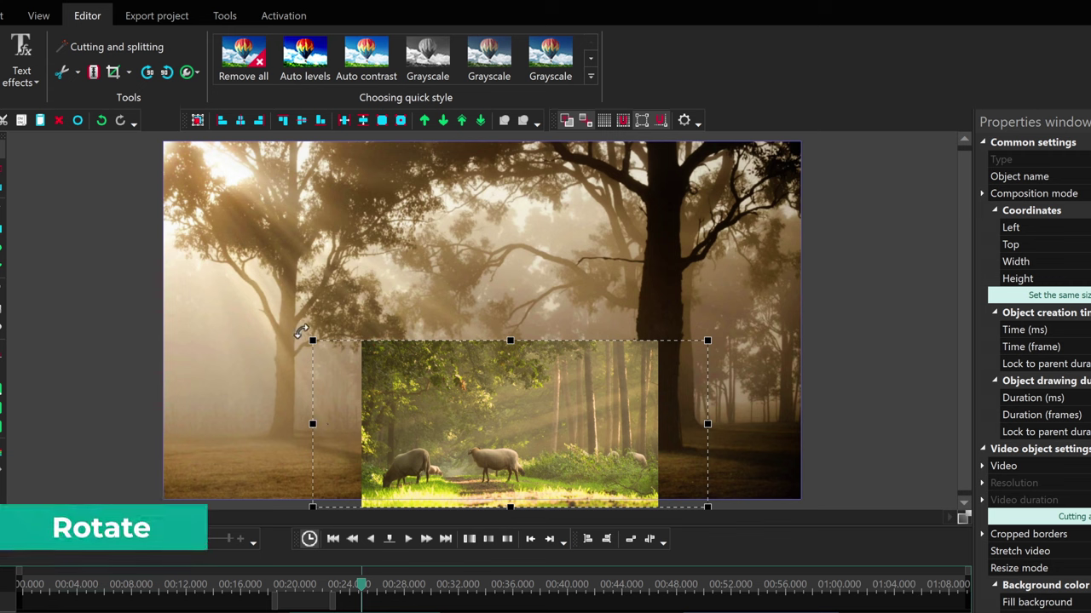
drag(301, 332, 582, 378)
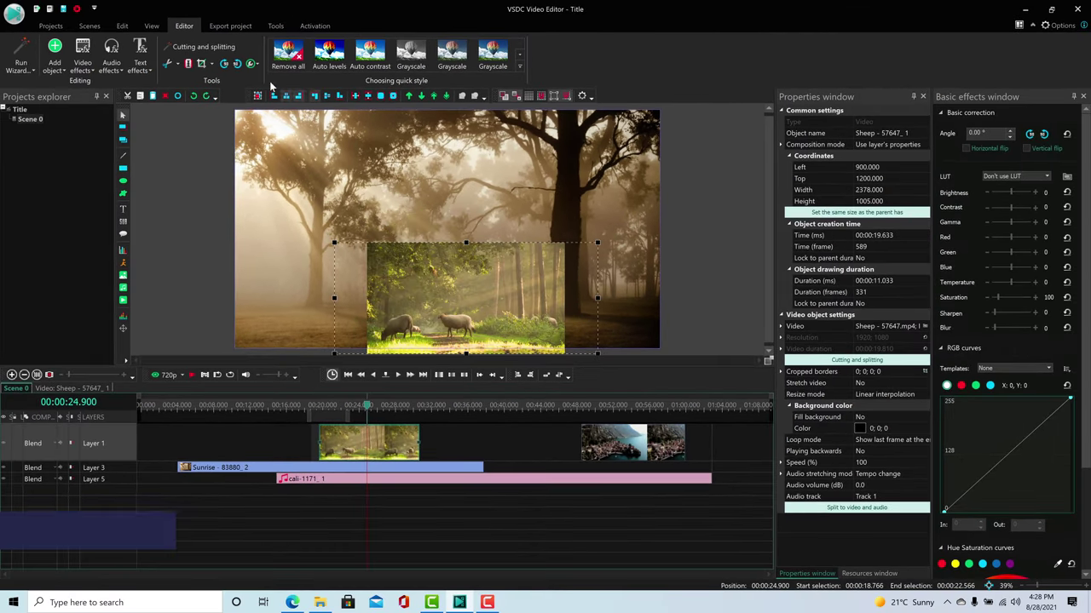
Crop the inset sheep video to 1122x556 and shift it up and left
click(202, 64)
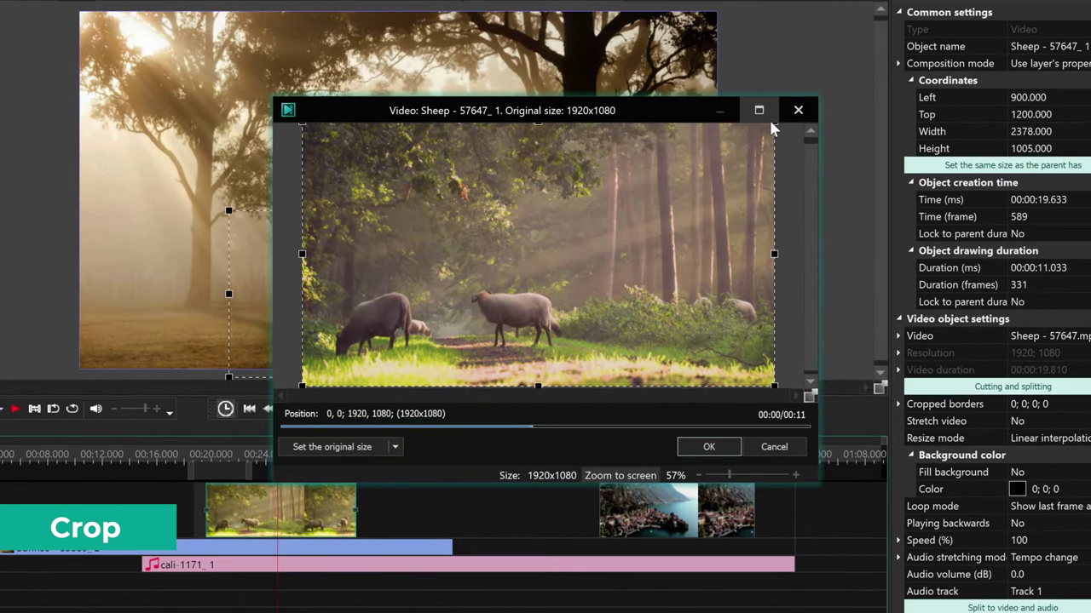
drag(773, 125, 578, 250)
click(708, 447)
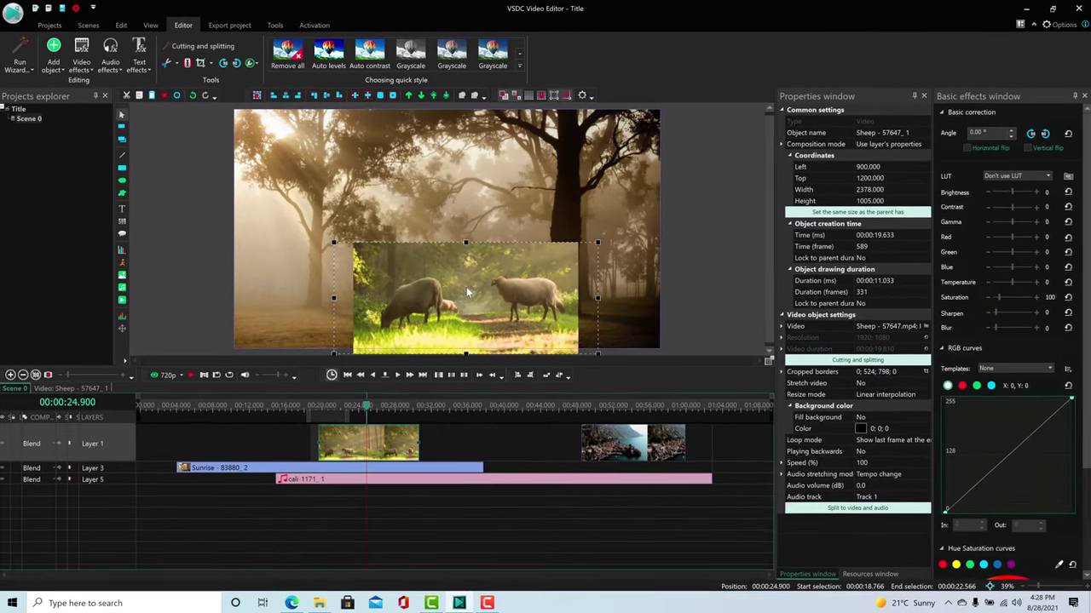
drag(443, 292, 432, 230)
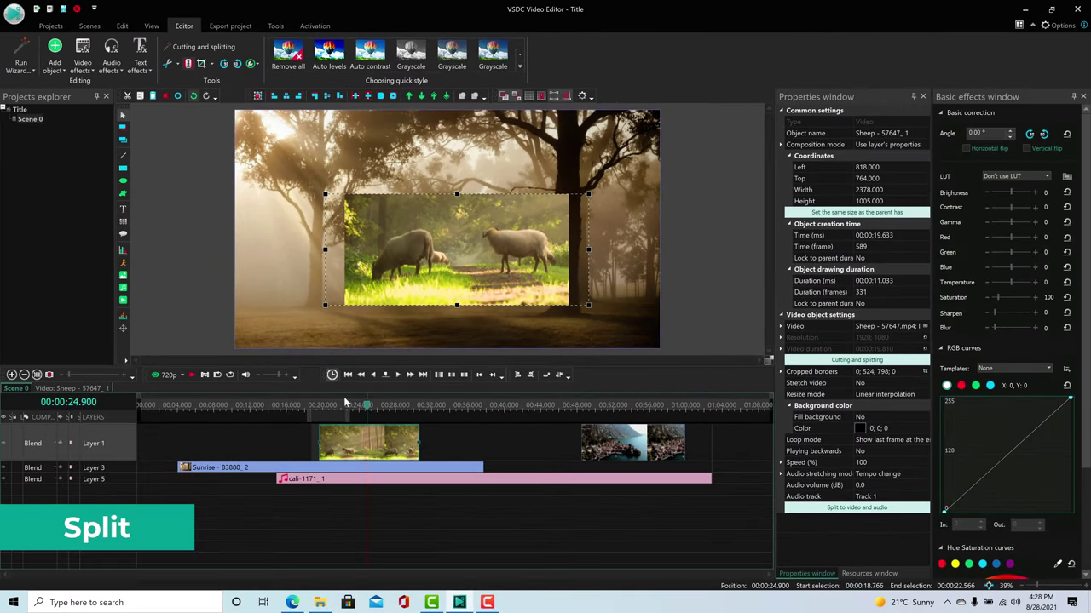
Split the sheep clip at the playhead and drag the two halves apart
click(188, 66)
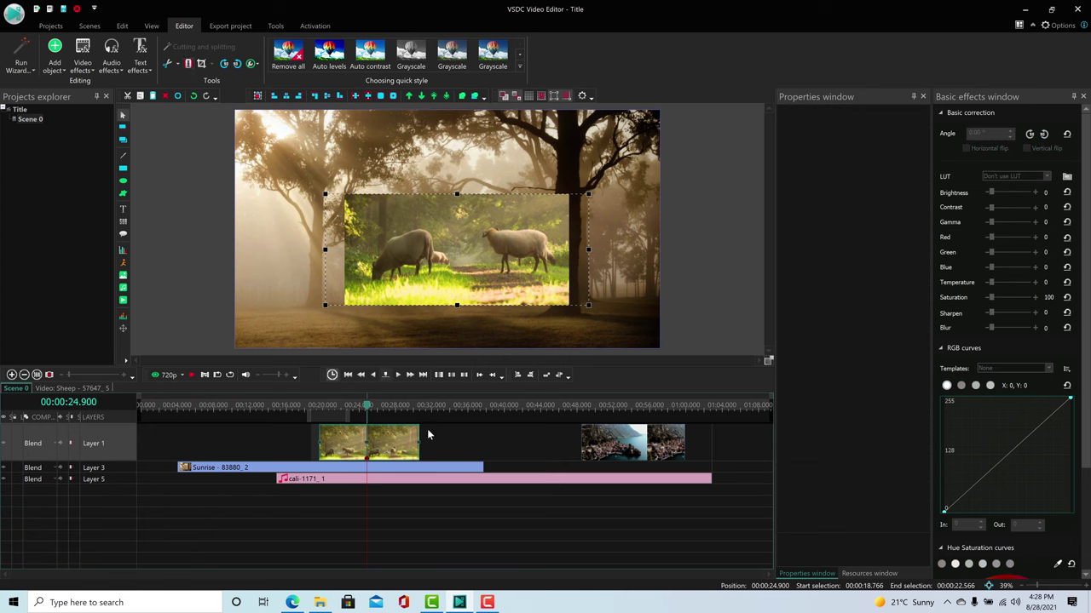
click(392, 443)
drag(394, 443, 421, 449)
drag(349, 445, 324, 445)
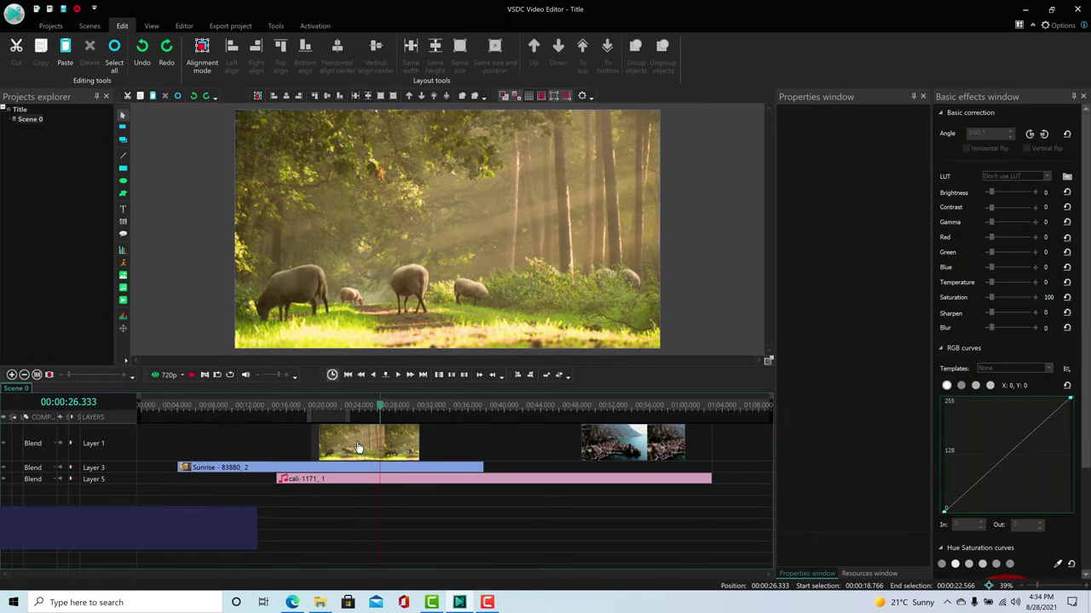
Set the first sheep clip's speed to 50%
click(358, 448)
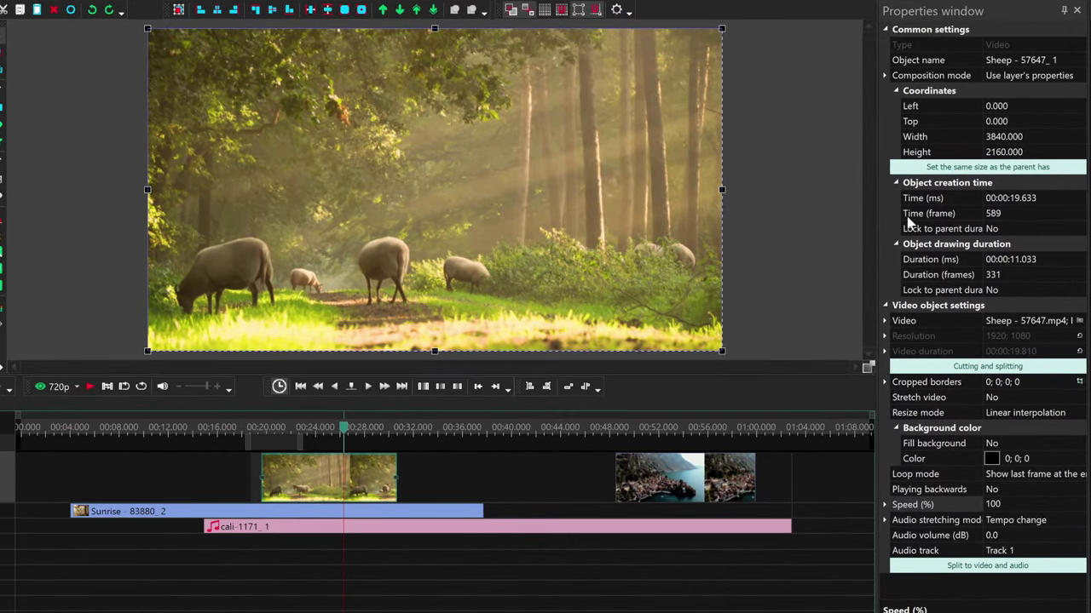
click(1002, 504)
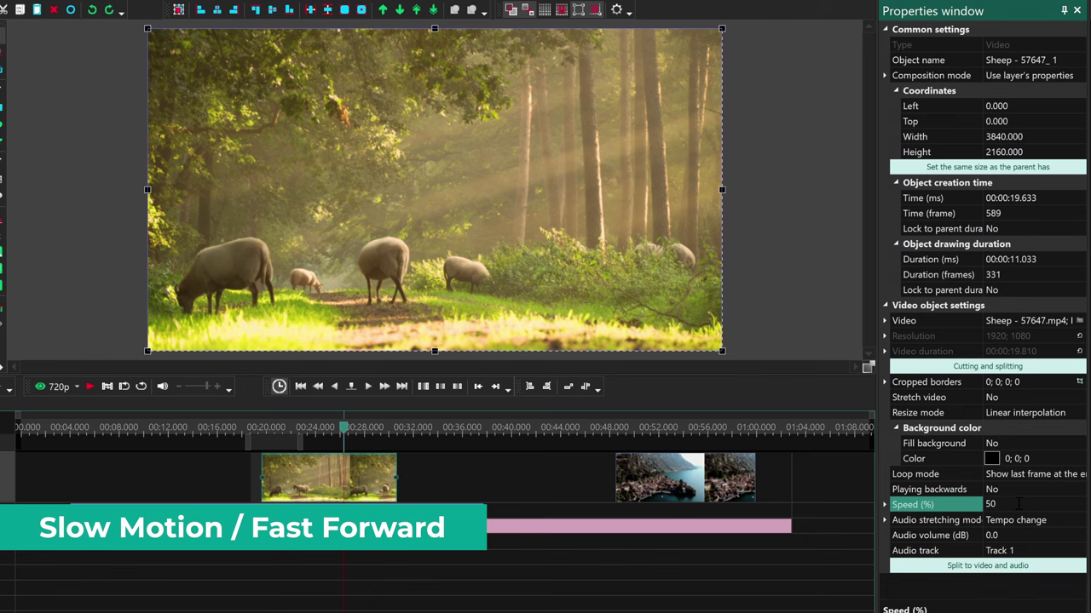
key(Return)
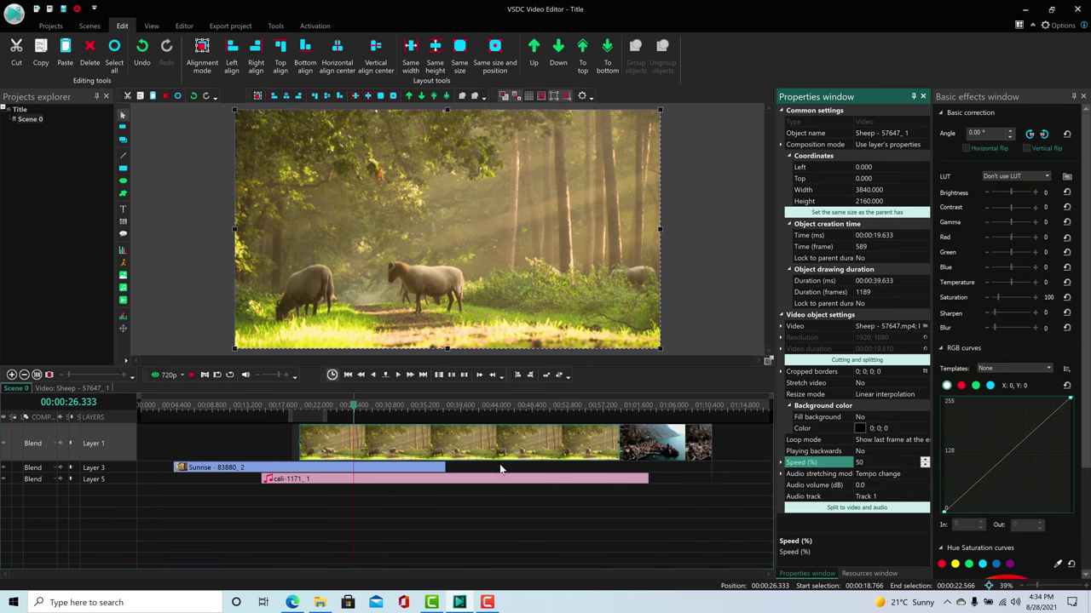
Set the cali-1171_1 music clip's audio volume to 5 dB
click(473, 483)
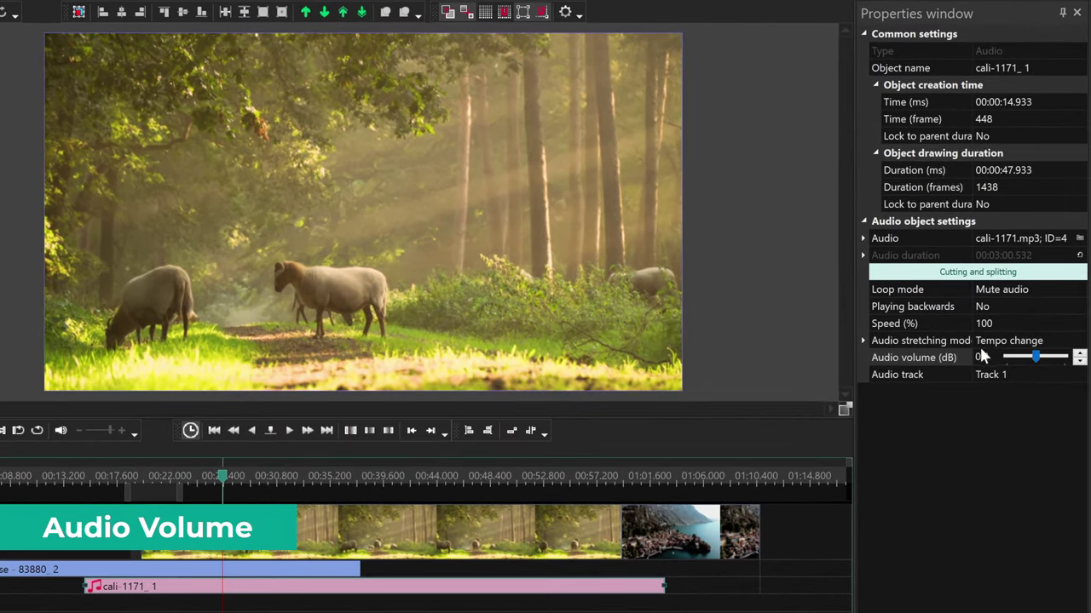
click(859, 327)
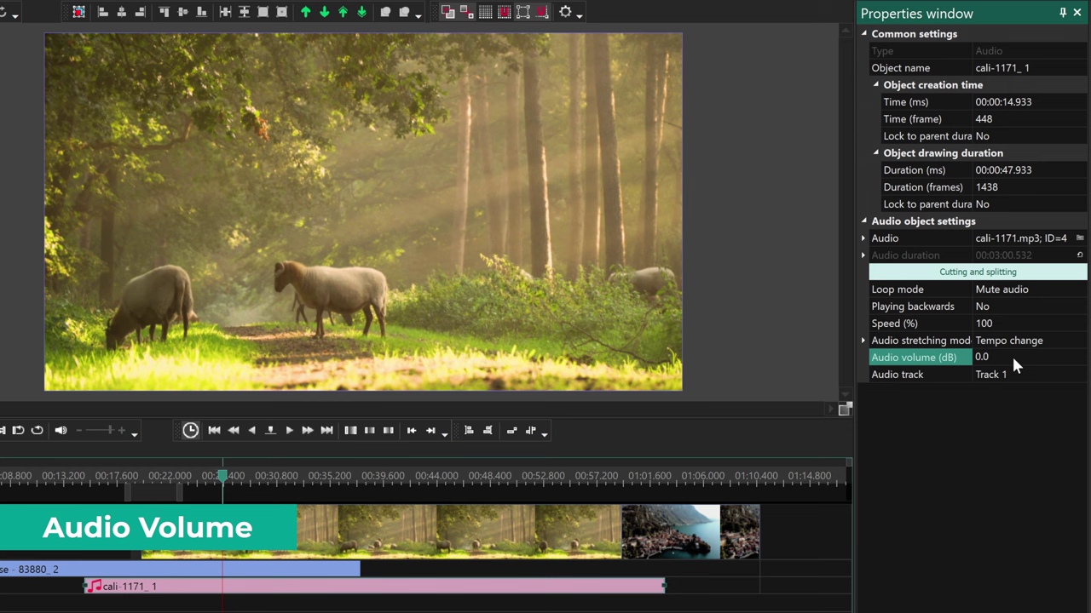
text(5)
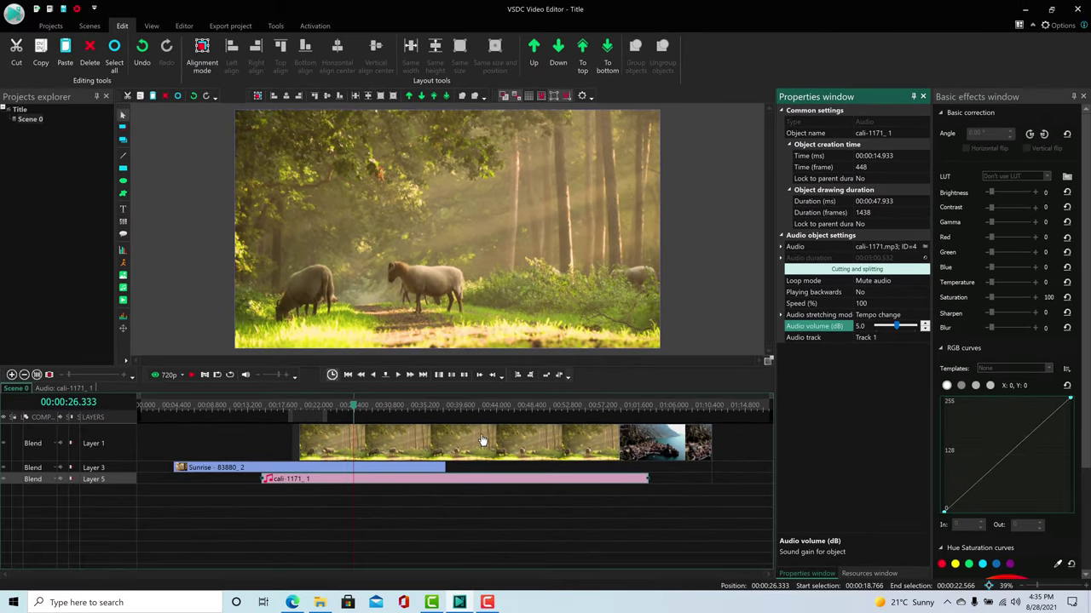
Raise the sheep clip's contrast and its saturation to 108, and lower the RGB curve's top point
click(443, 486)
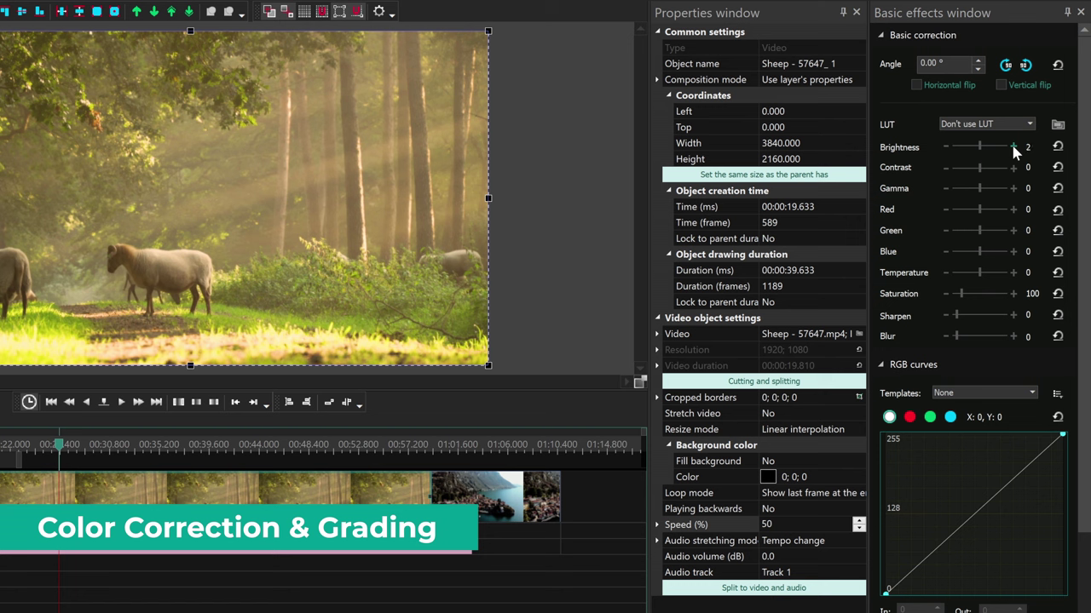
click(1013, 167)
click(1013, 167)
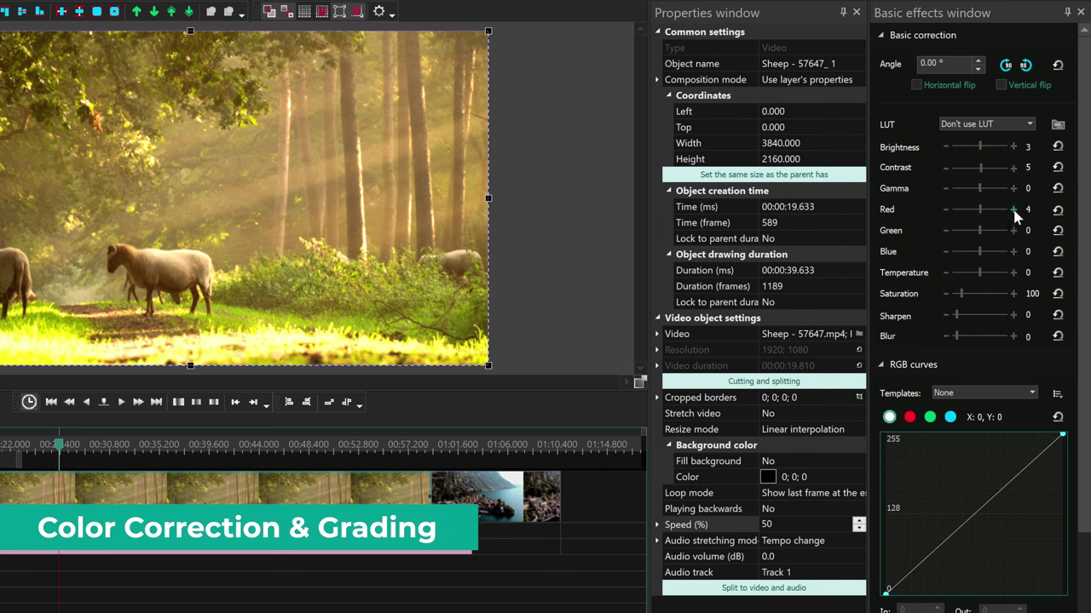
click(1013, 293)
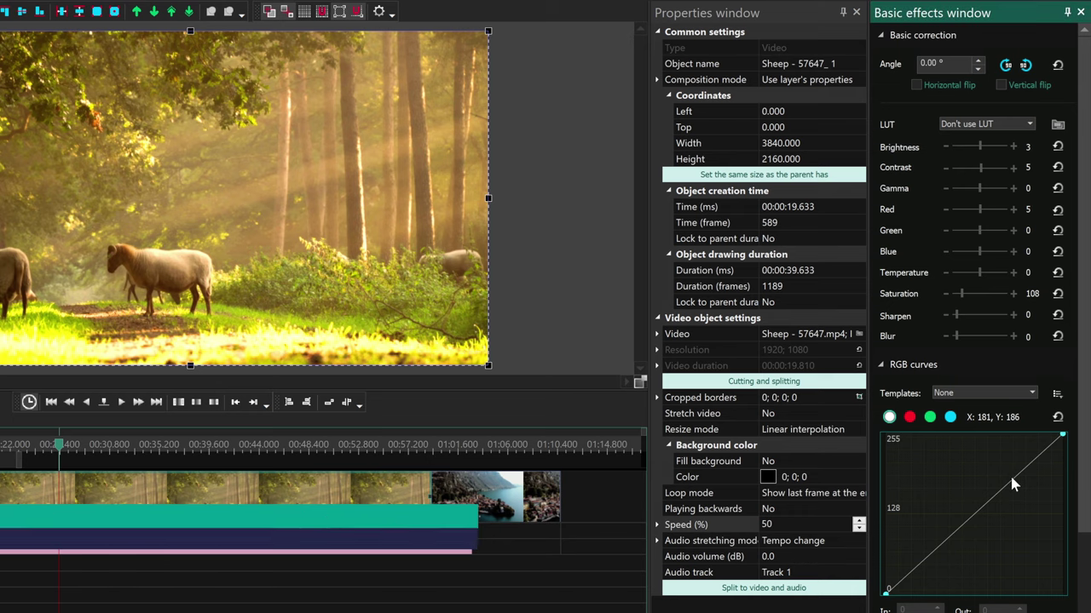
drag(1009, 473, 1064, 512)
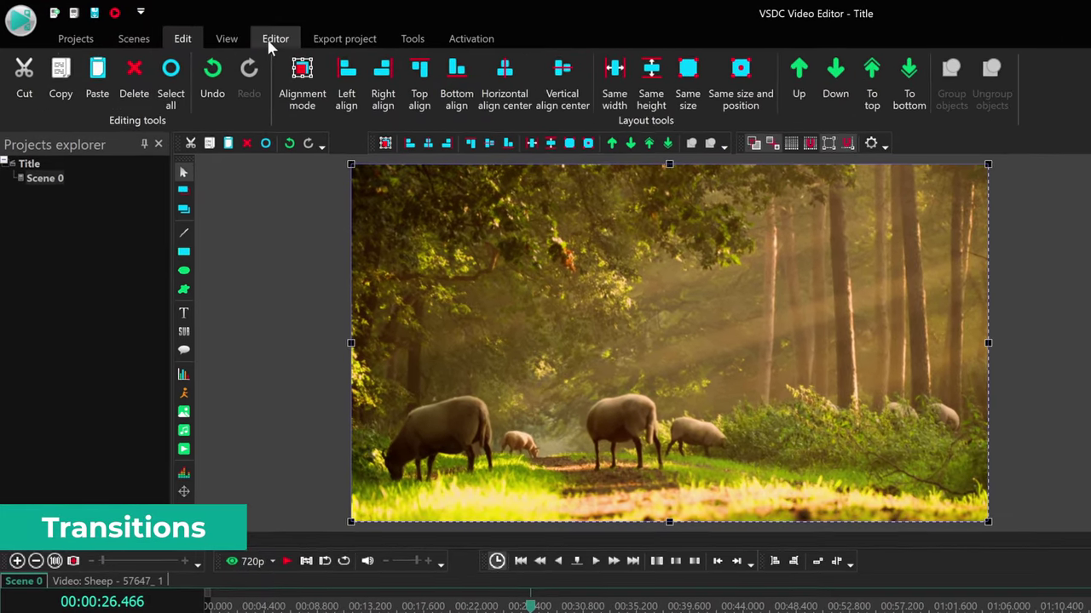
Add a Chess transition at the end of the sheep clip
click(270, 44)
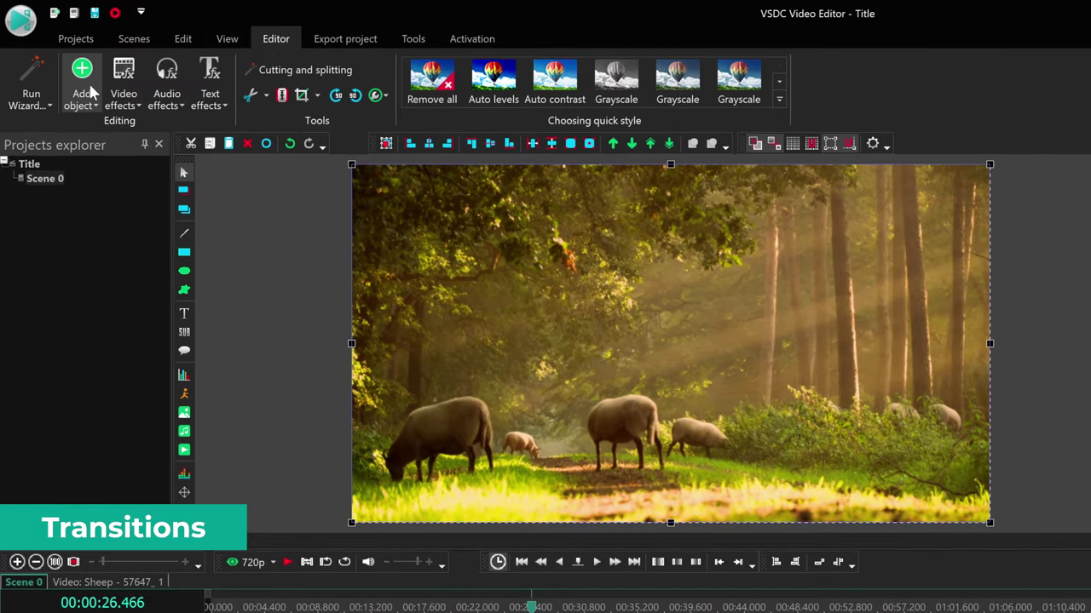
click(129, 97)
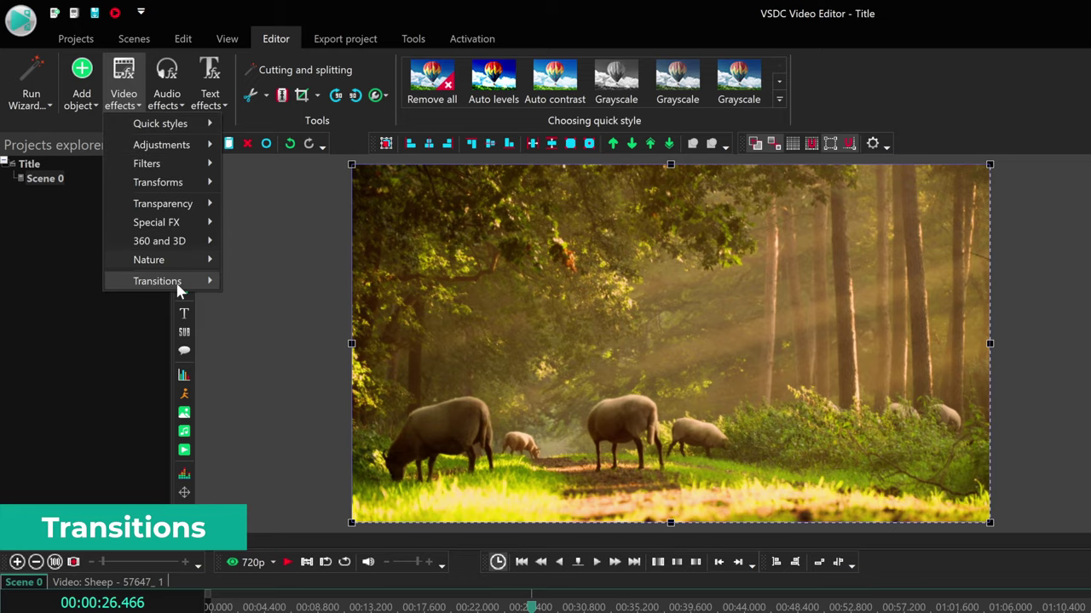
mouse_move(178, 284)
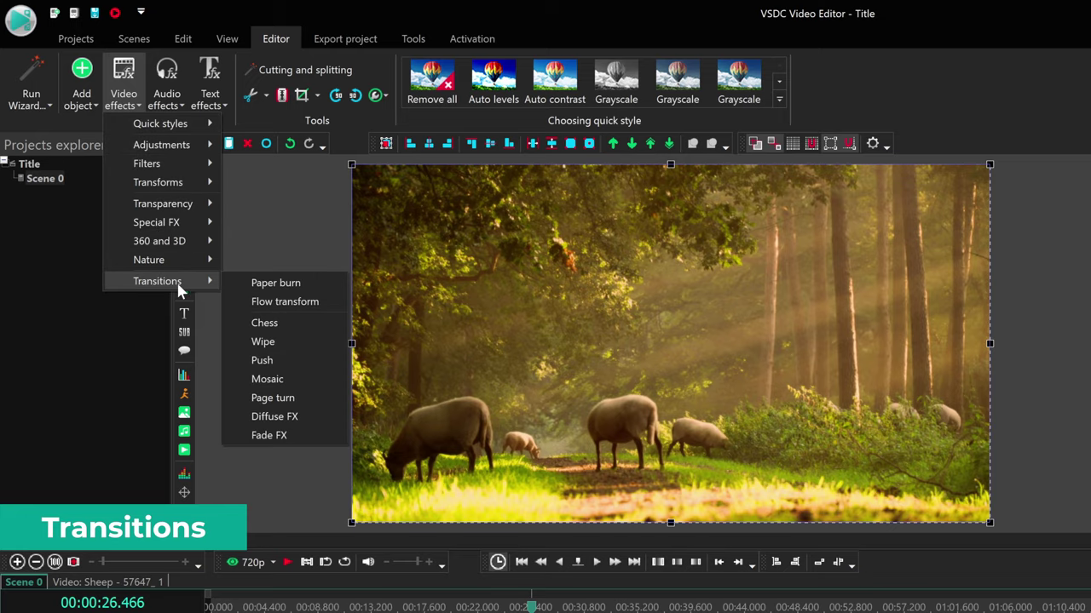
click(303, 328)
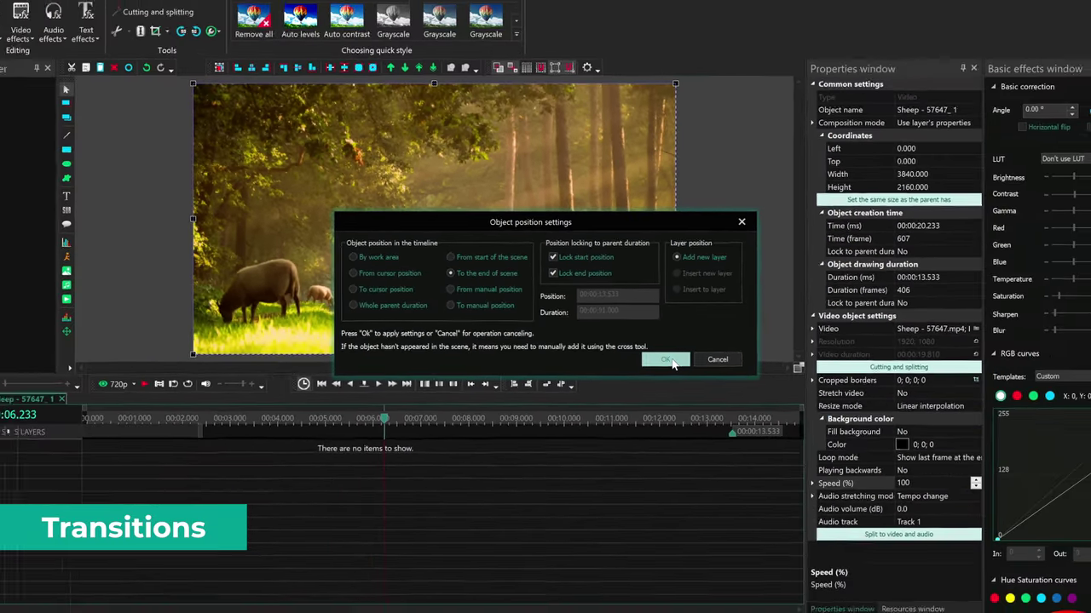
click(756, 400)
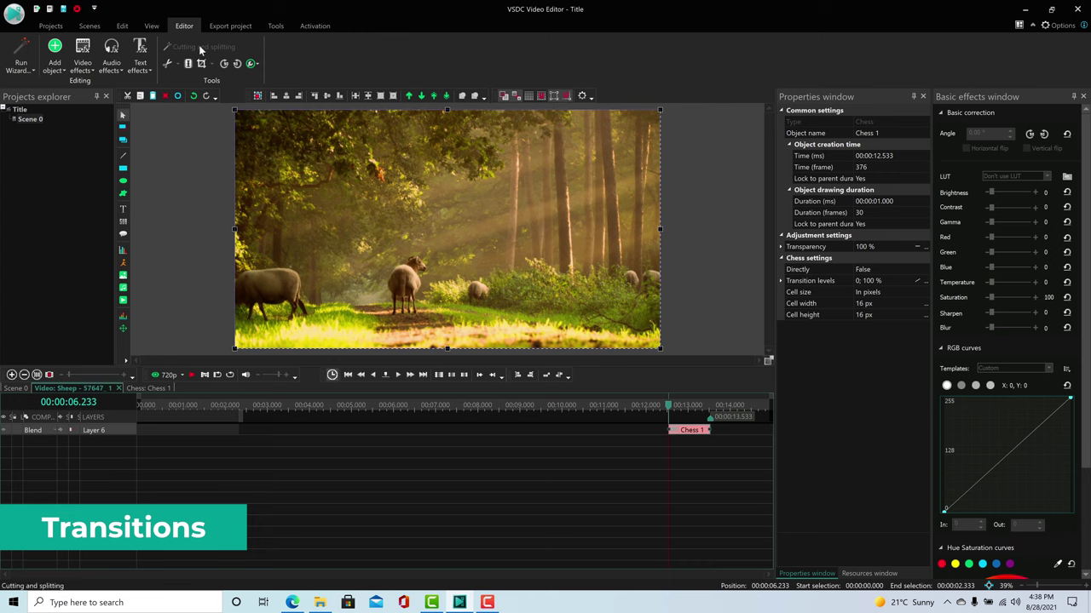
Add a second Chess transition from the start of the scene and preview it
click(82, 66)
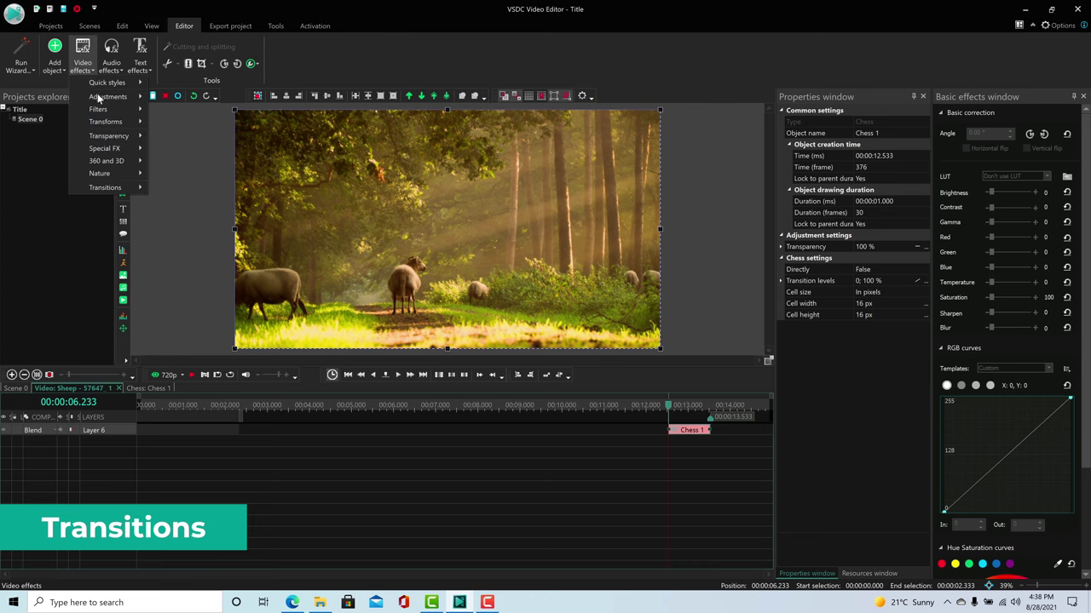
mouse_move(111, 182)
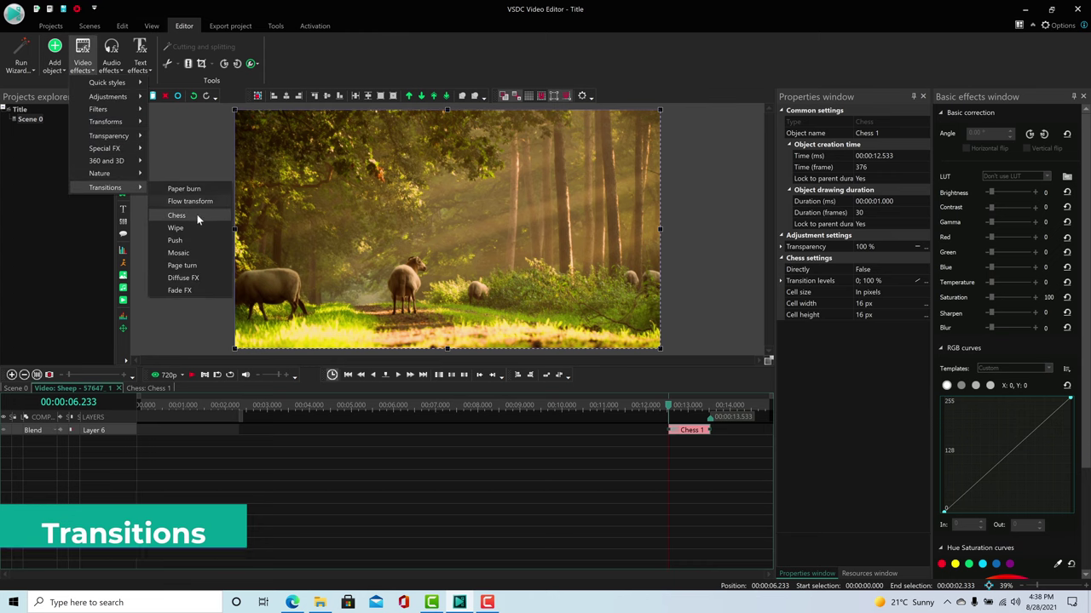
click(197, 214)
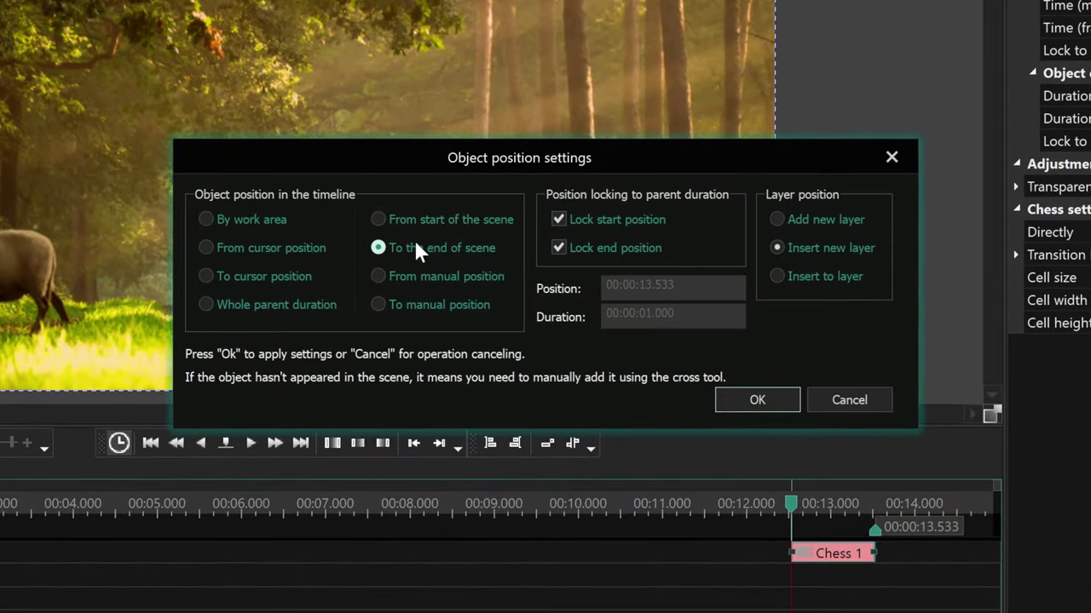
click(420, 220)
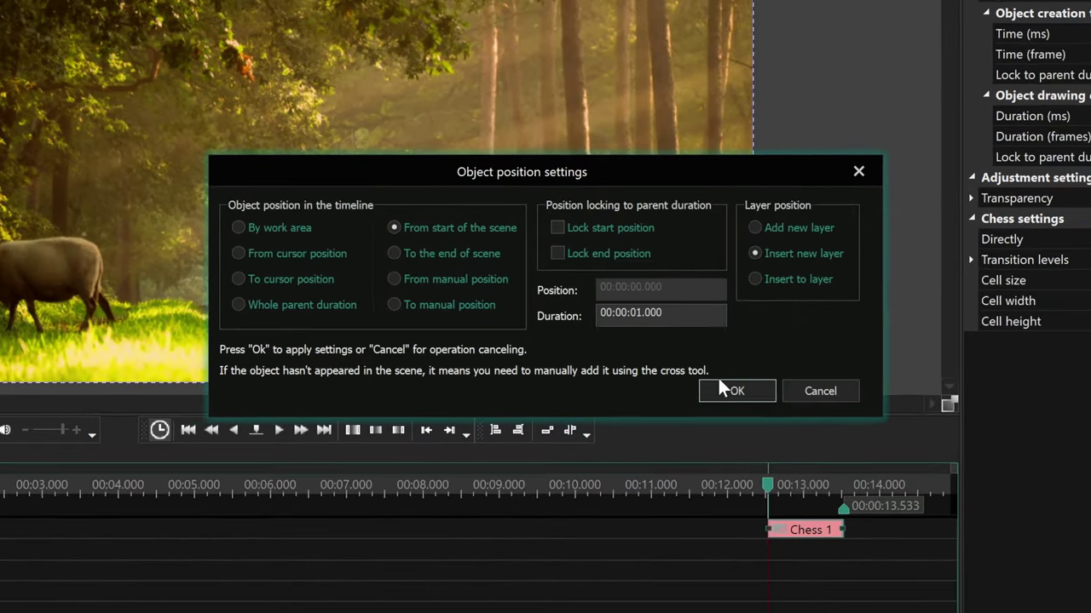
click(757, 399)
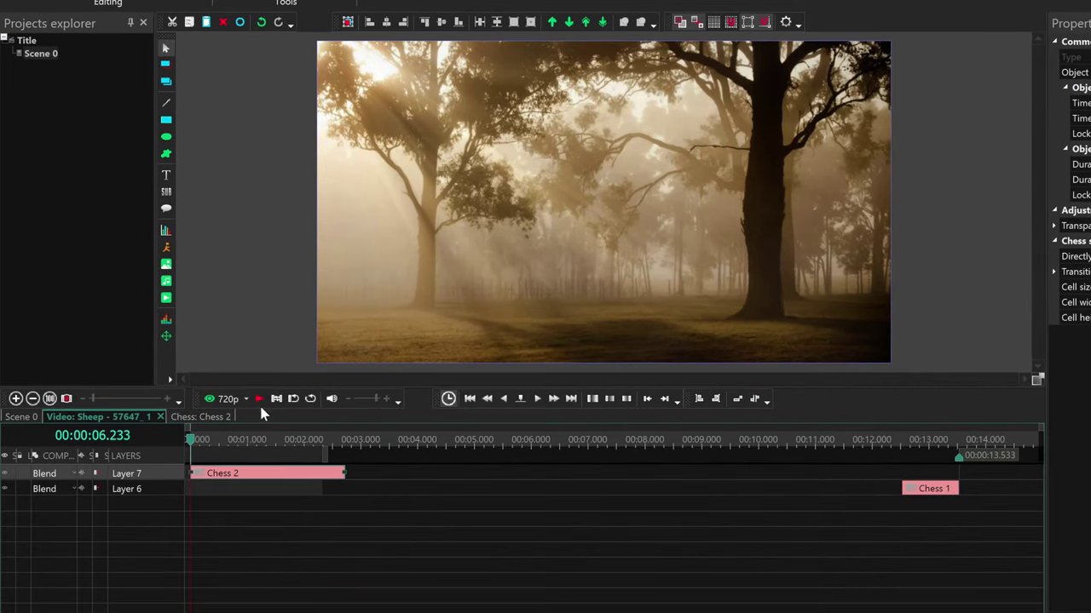
click(257, 399)
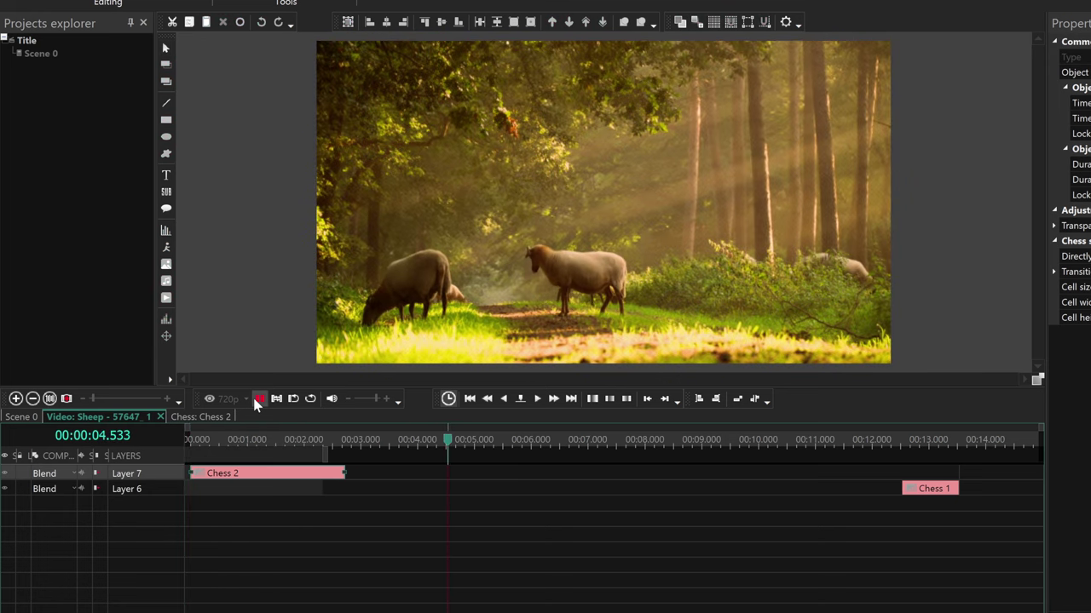
Stop the preview, return to Scene 0, and set the export to Web, To MP4
click(256, 400)
click(29, 417)
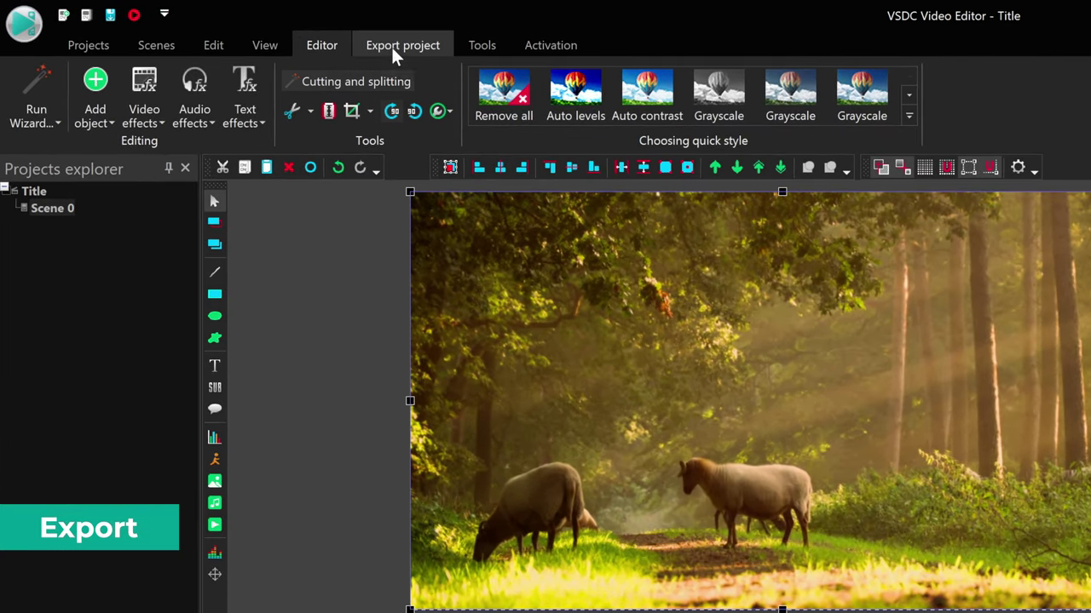
click(388, 44)
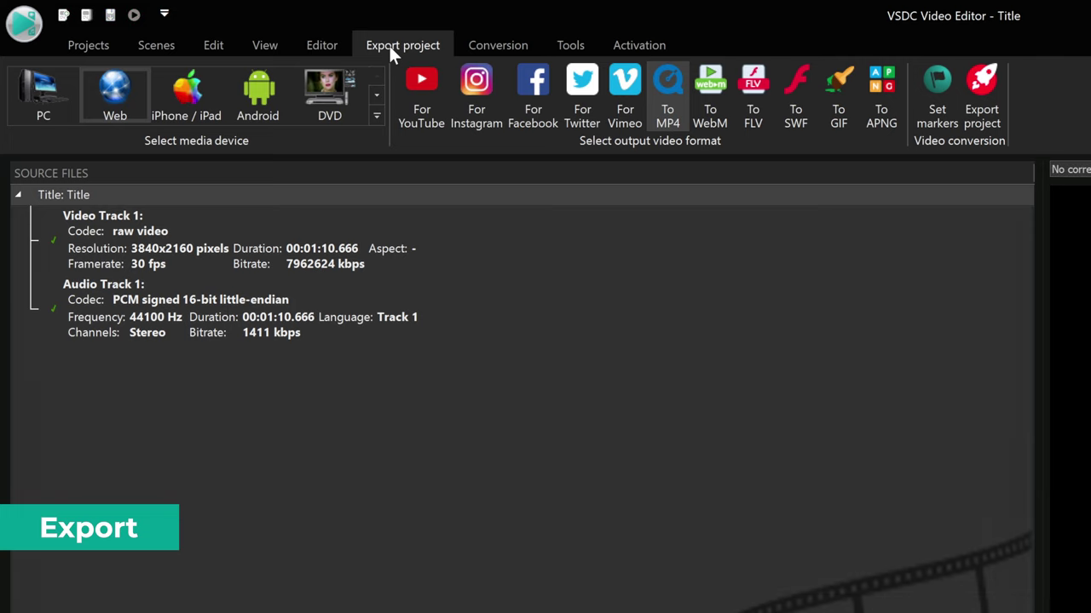
click(56, 85)
click(115, 90)
click(185, 92)
click(254, 95)
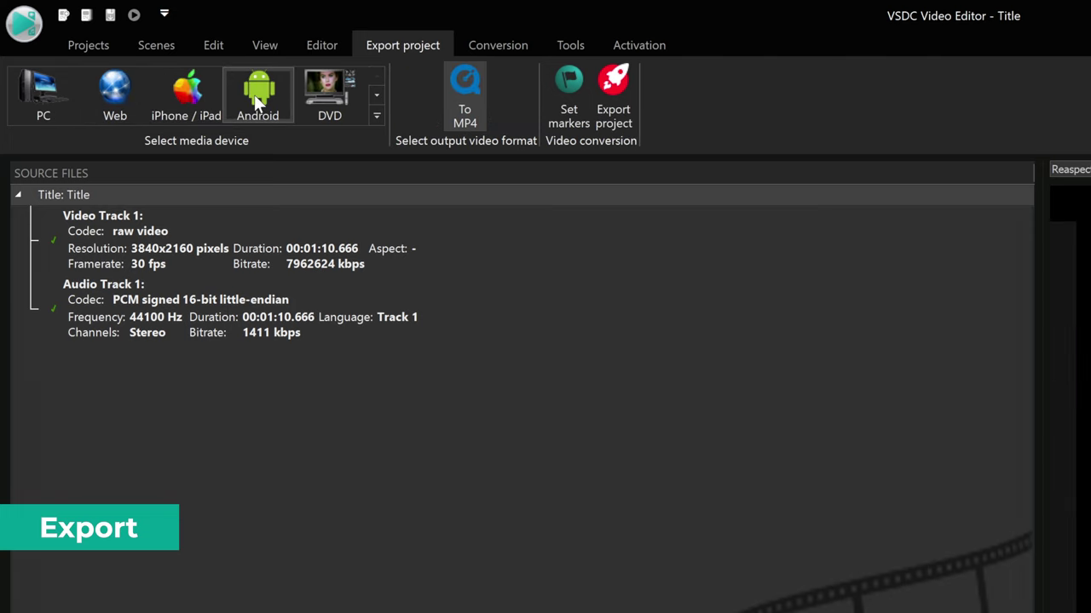
click(304, 95)
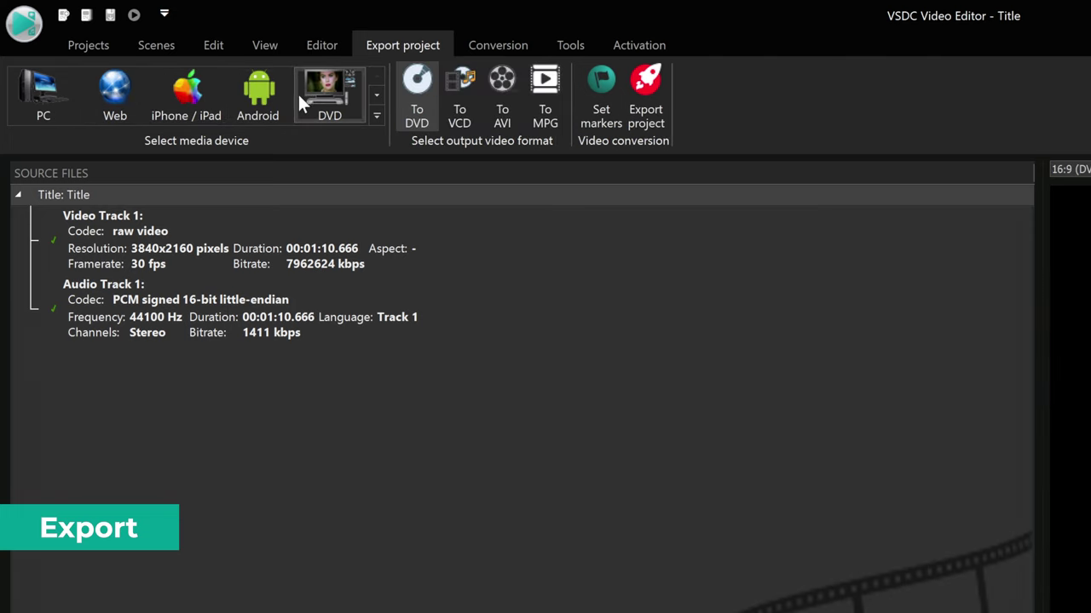
click(120, 87)
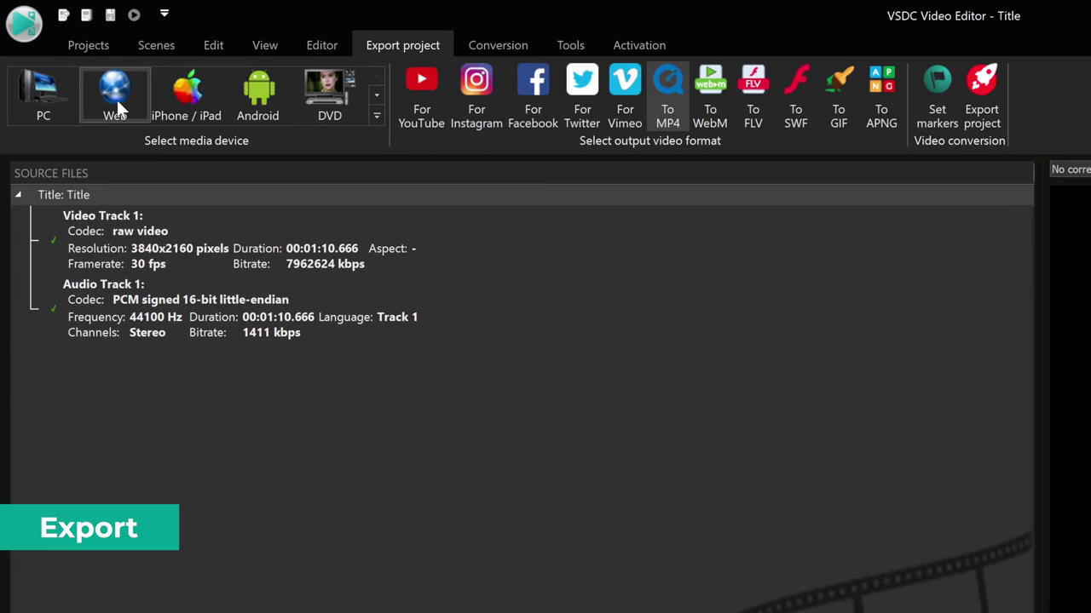
click(665, 85)
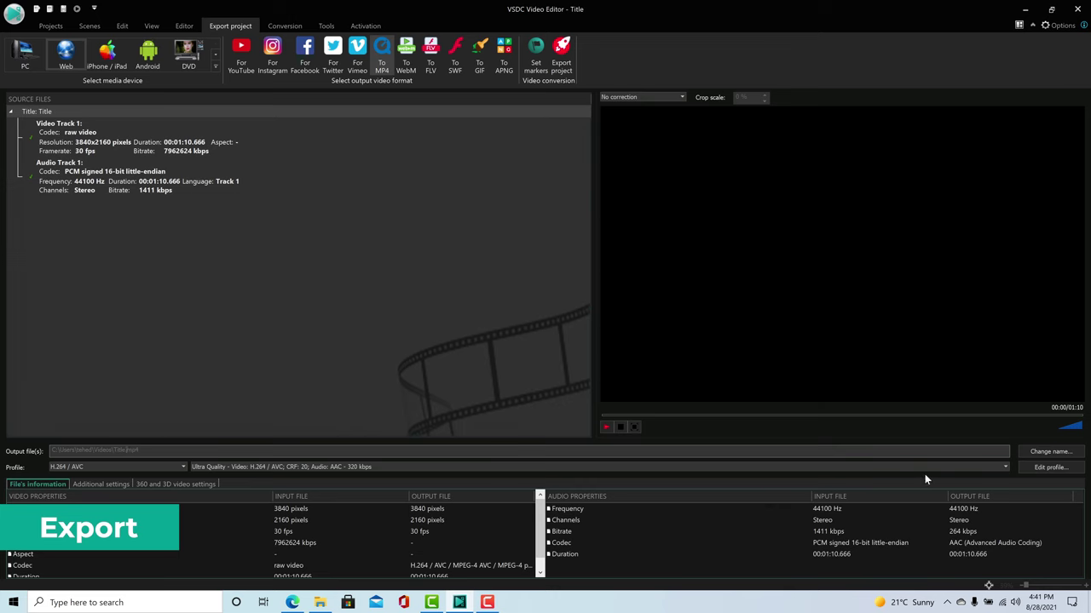
Check the output name and Ultra Quality profile without changing them, then start the export
click(1053, 452)
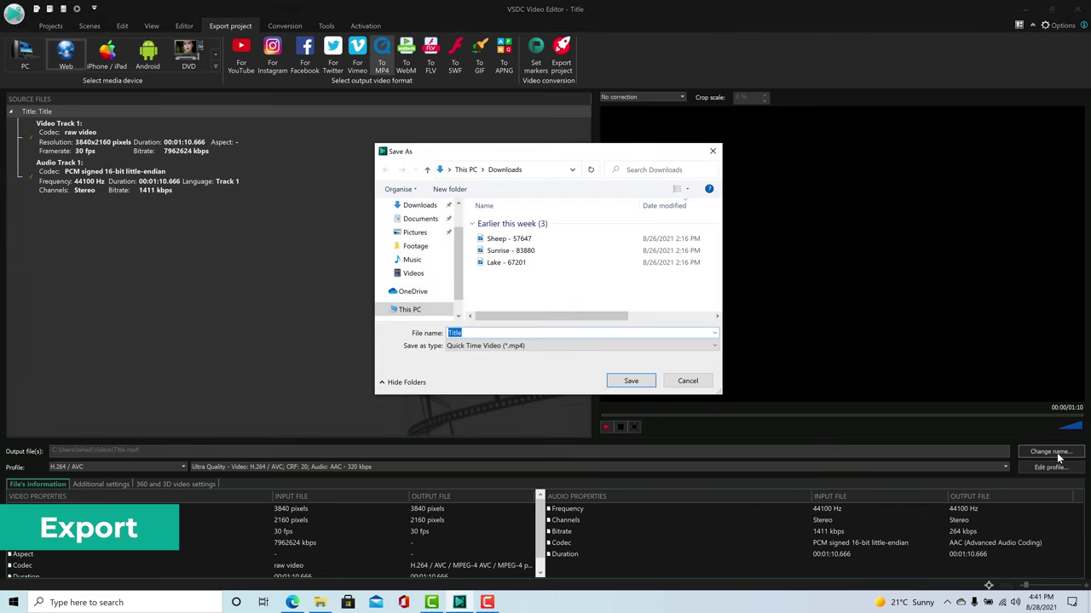
key(Escape)
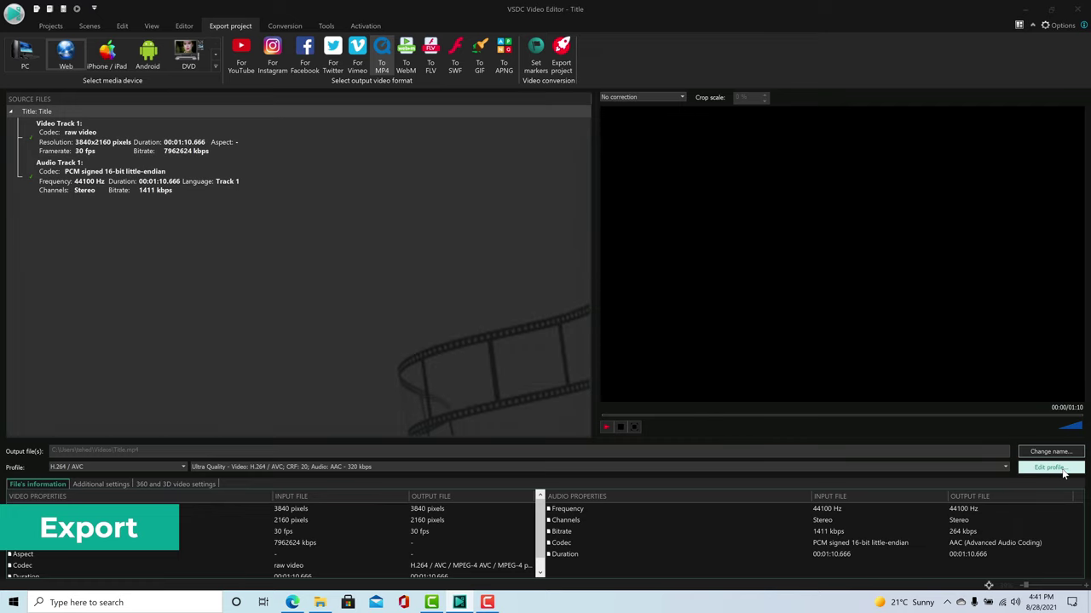
click(1063, 474)
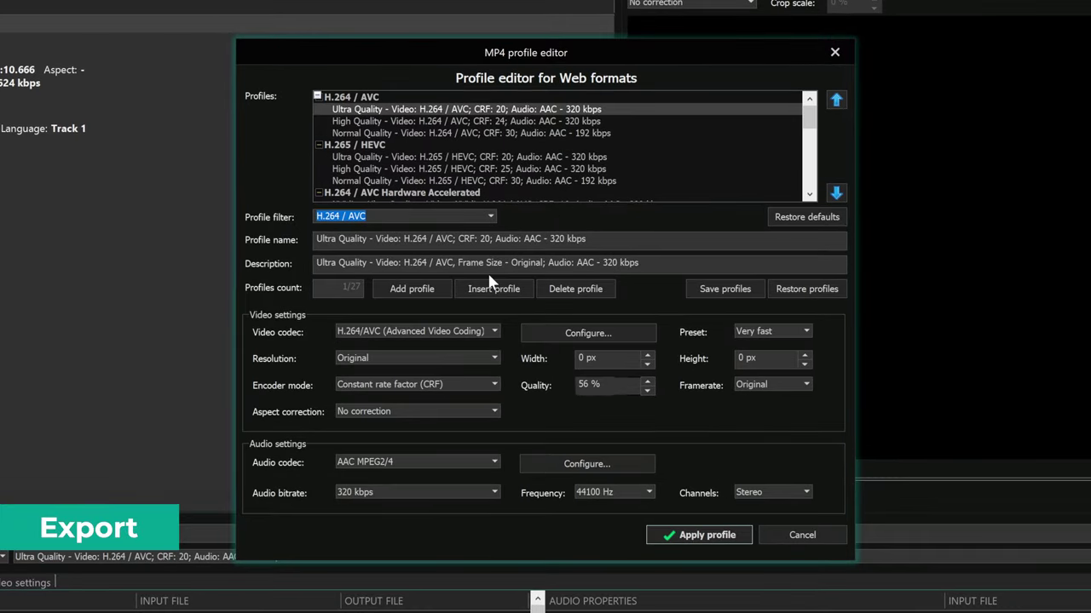
click(479, 239)
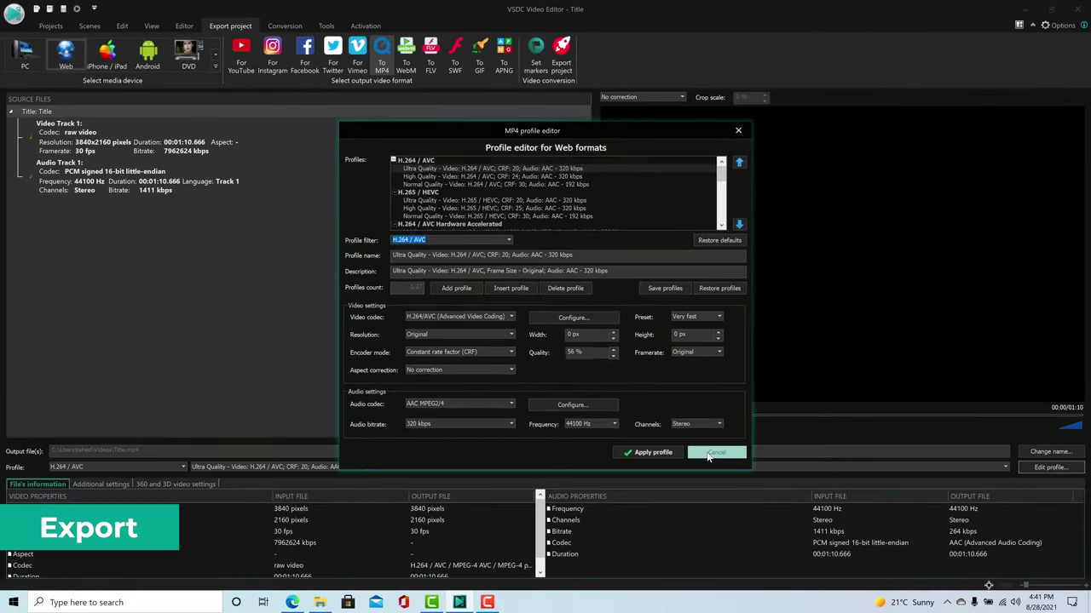
click(802, 535)
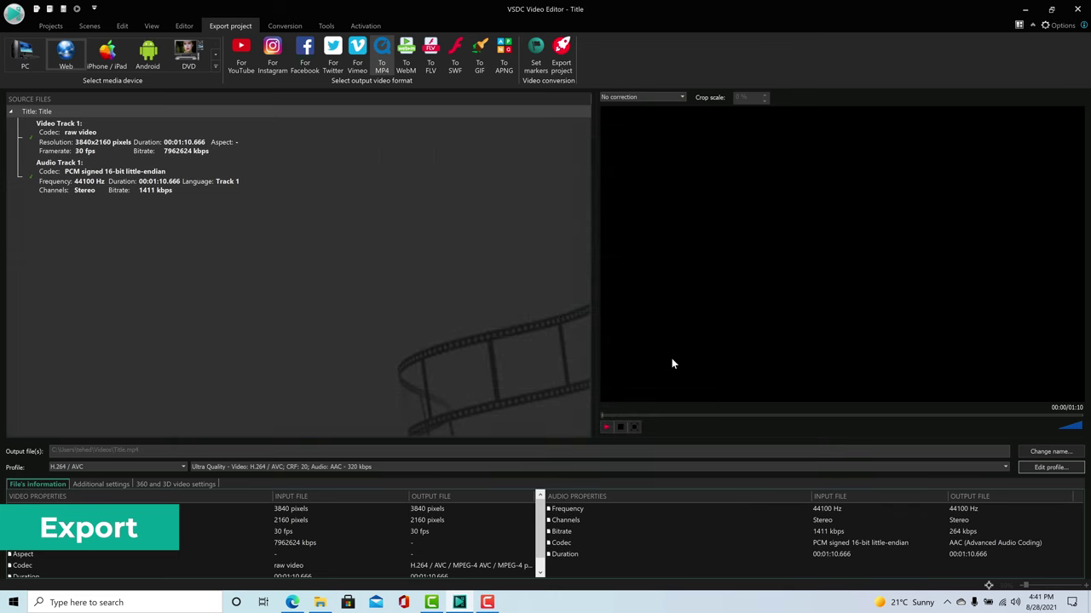
click(562, 47)
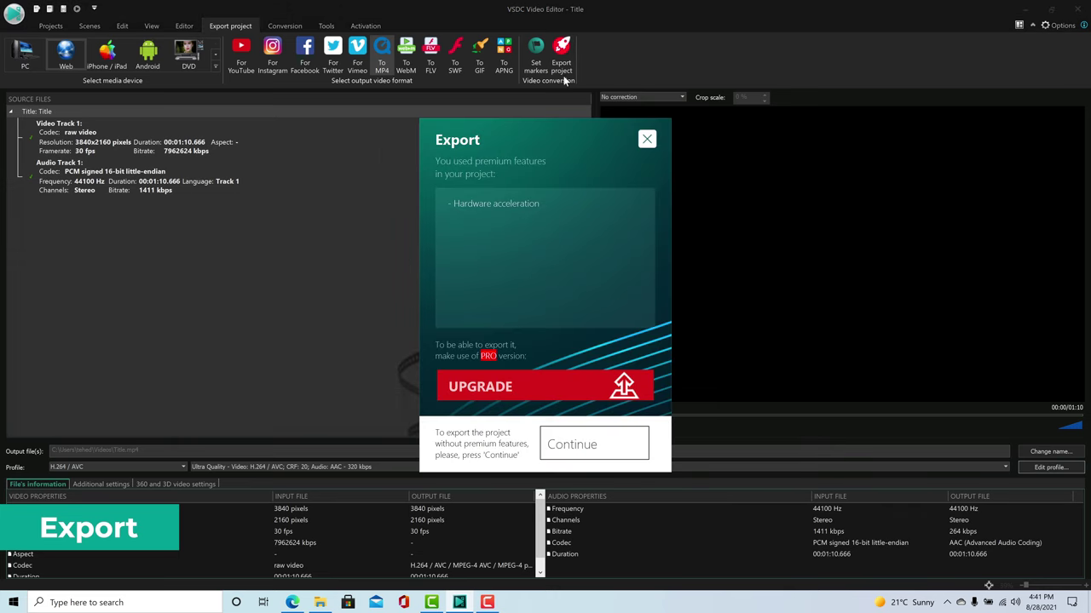
Continue the export without hardware acceleration so the MP4 conversion runs
click(586, 448)
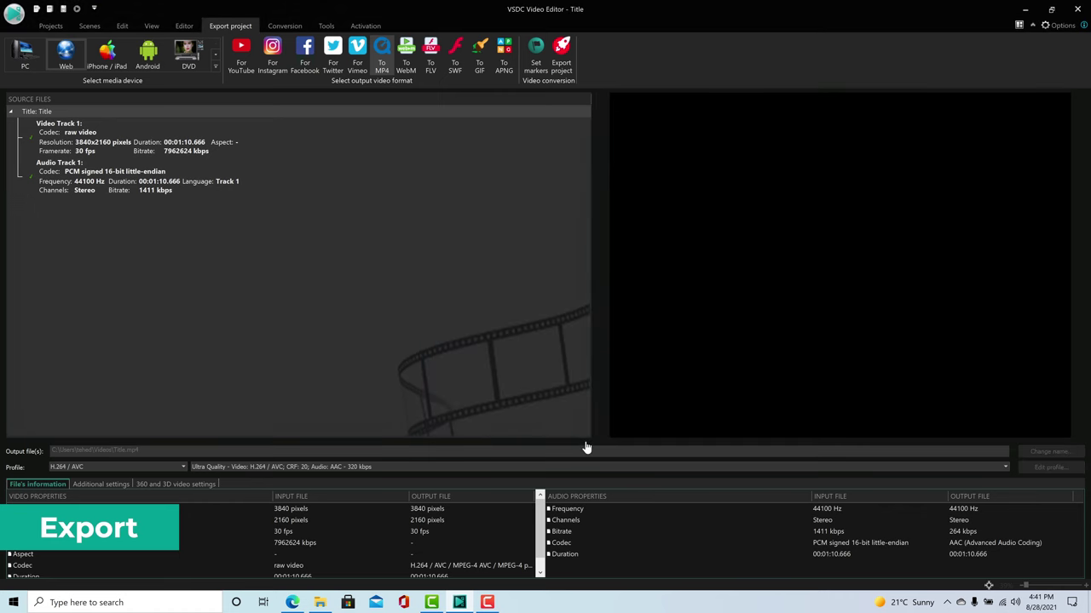